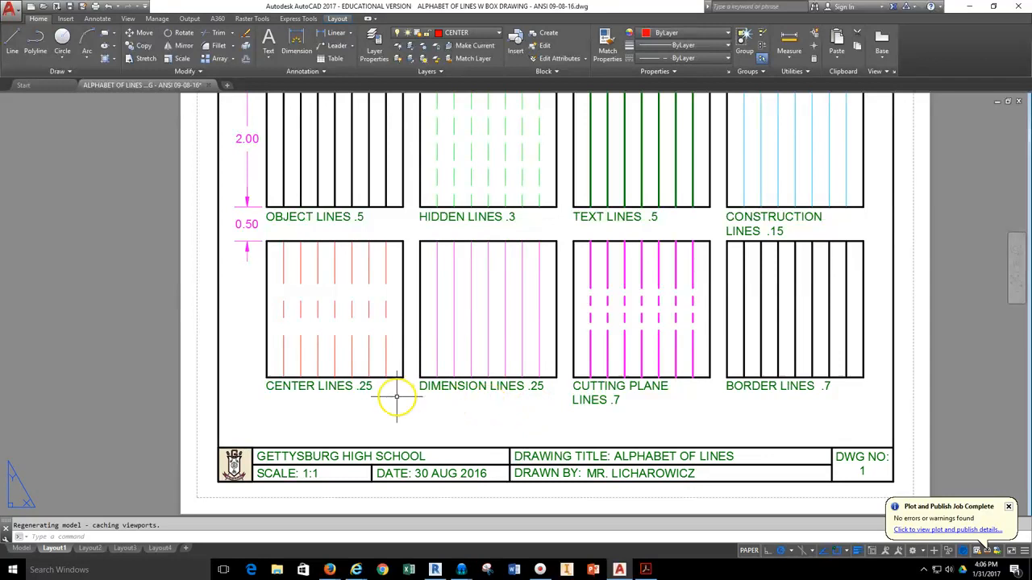
Switch to Layout4, activate its viewport and regenerate the model
scroll(396, 397, "down", 2)
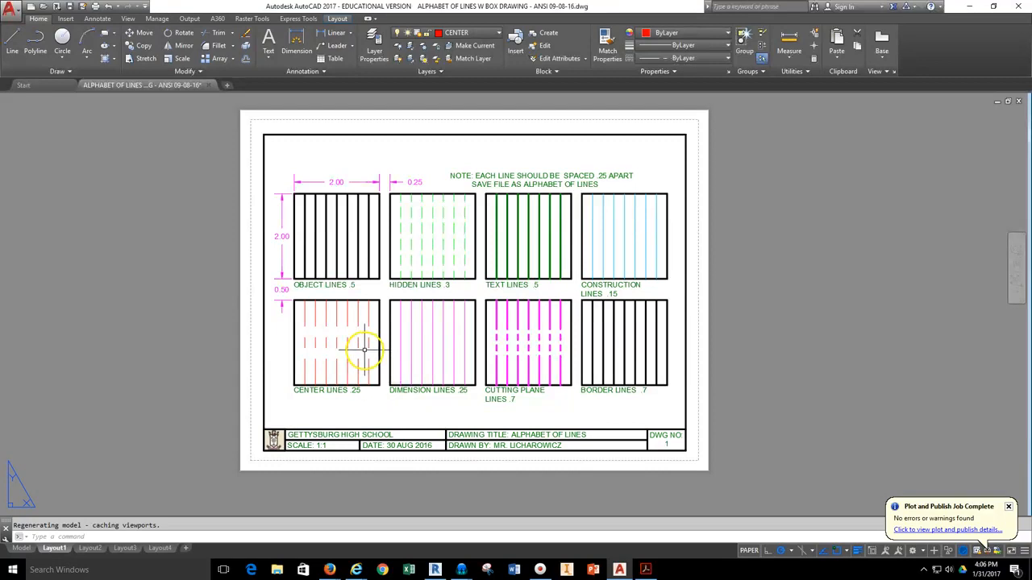
left_click(152, 551)
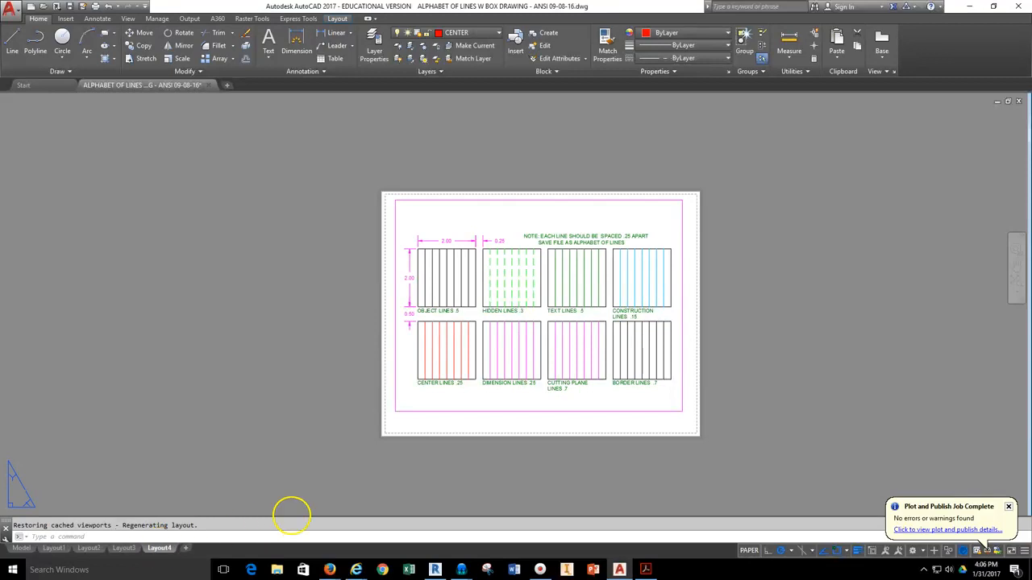
middle_click_drag(507, 454, 432, 462)
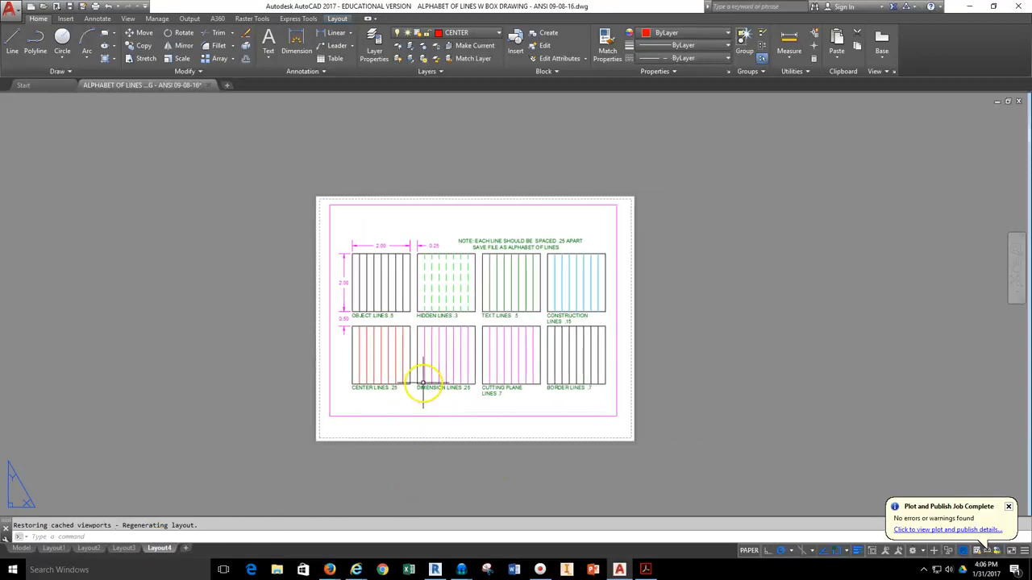
scroll(417, 376, "up", 2)
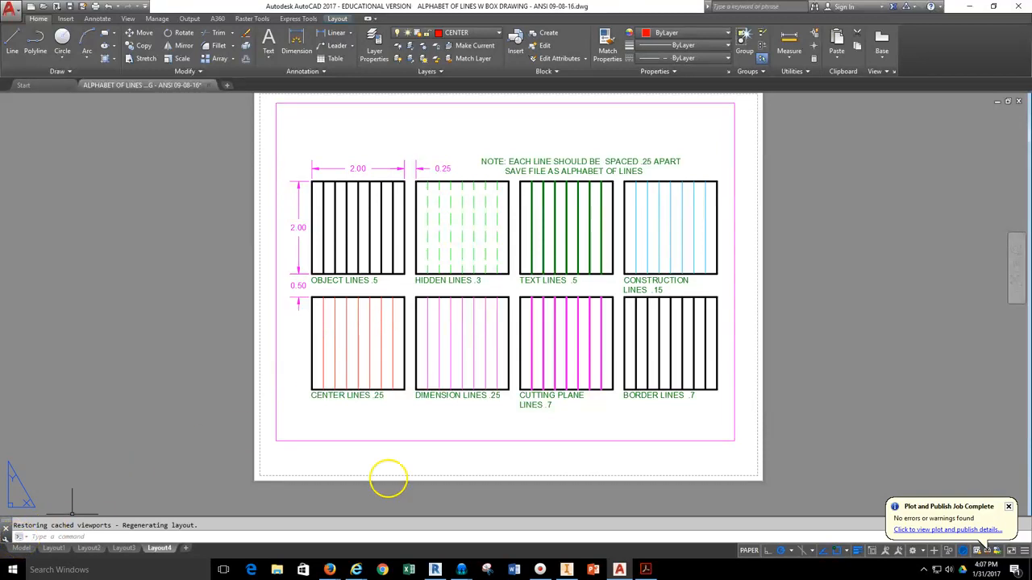
double_click(367, 420)
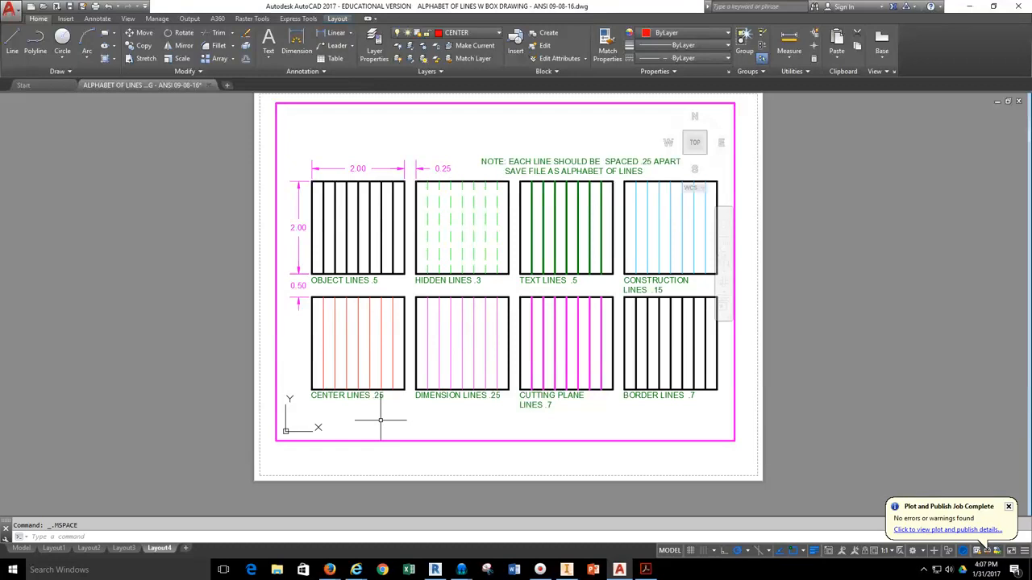
type("REGEN")
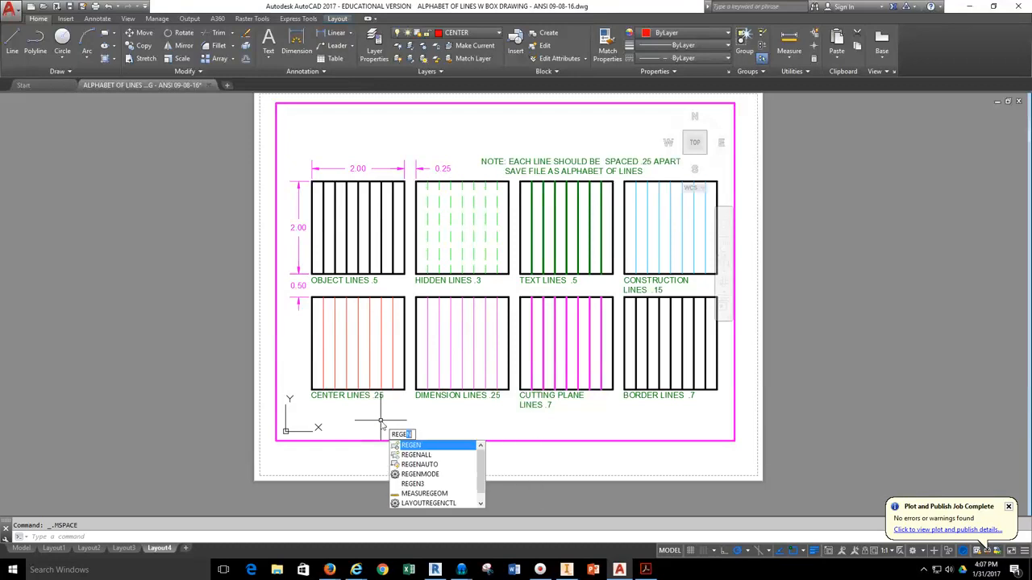
key("Return")
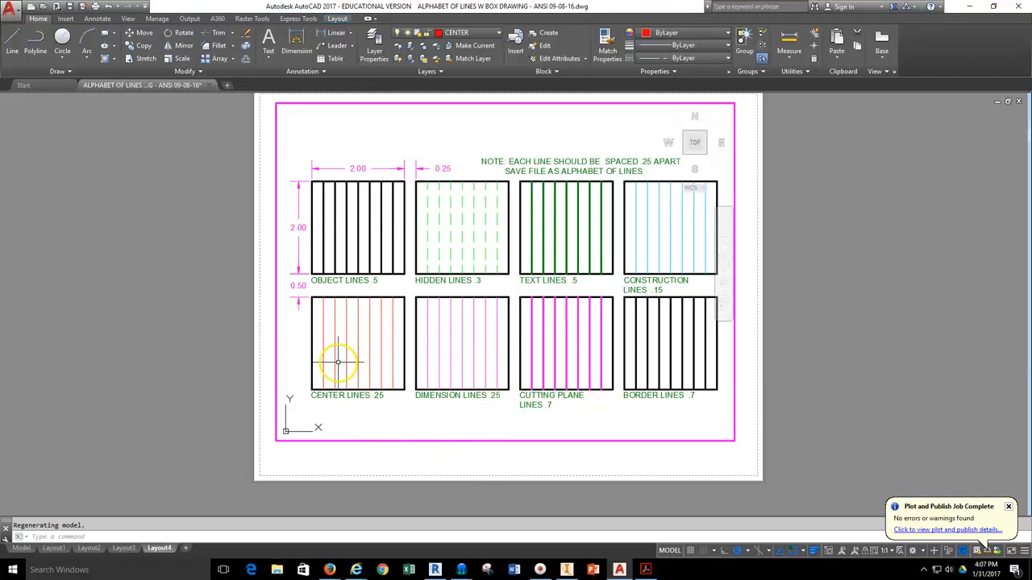
Set the linetype scale of the seven lines in the Center Lines box to .999
left_click(397, 345)
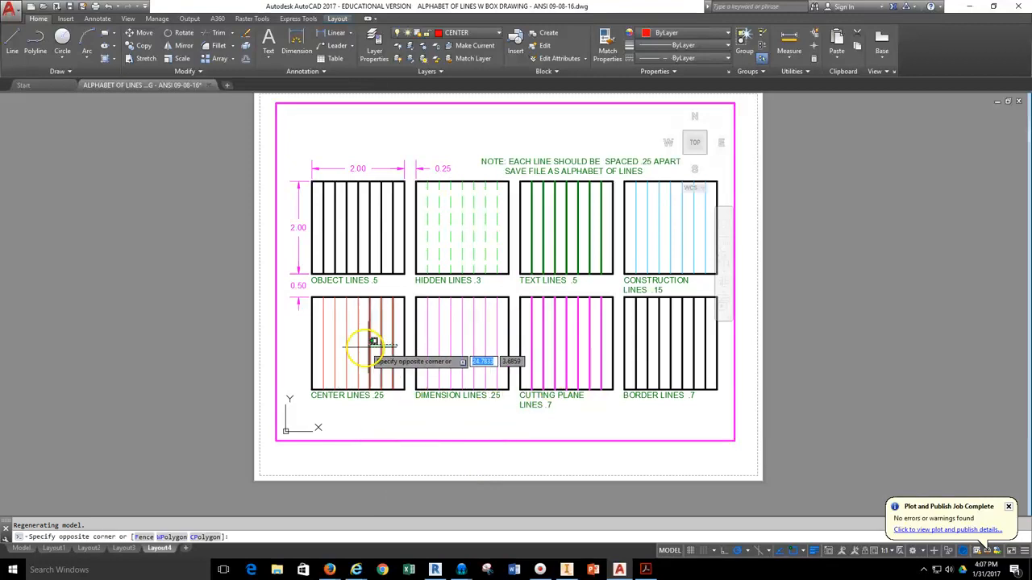
left_click(332, 353)
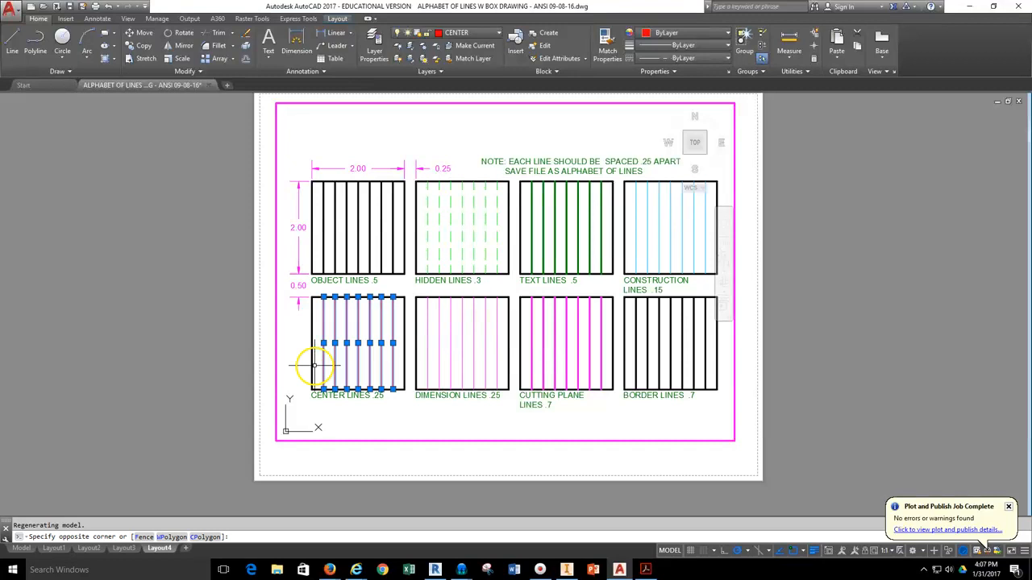
right_click(372, 335)
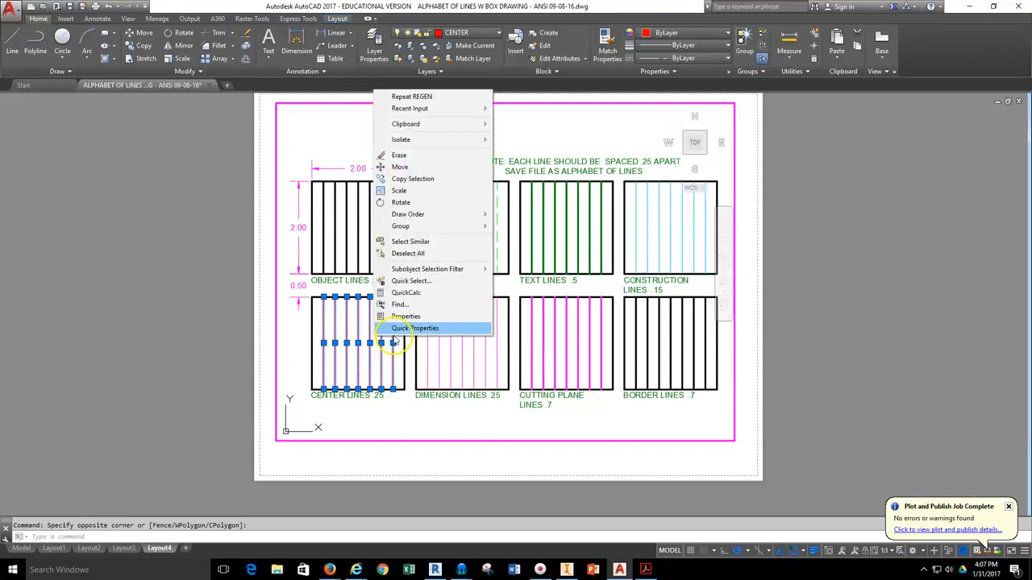
left_click(413, 315)
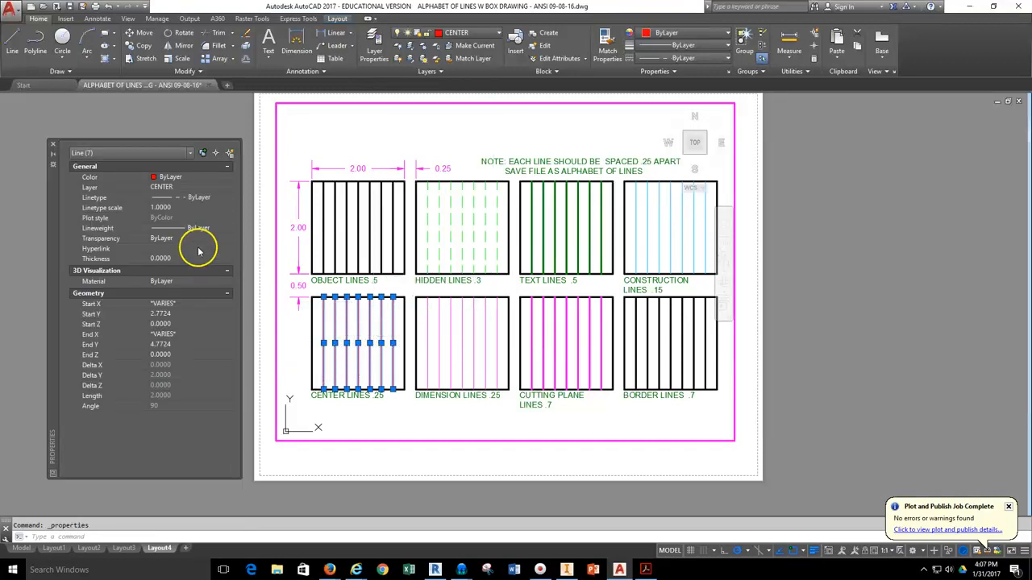
left_click(160, 209)
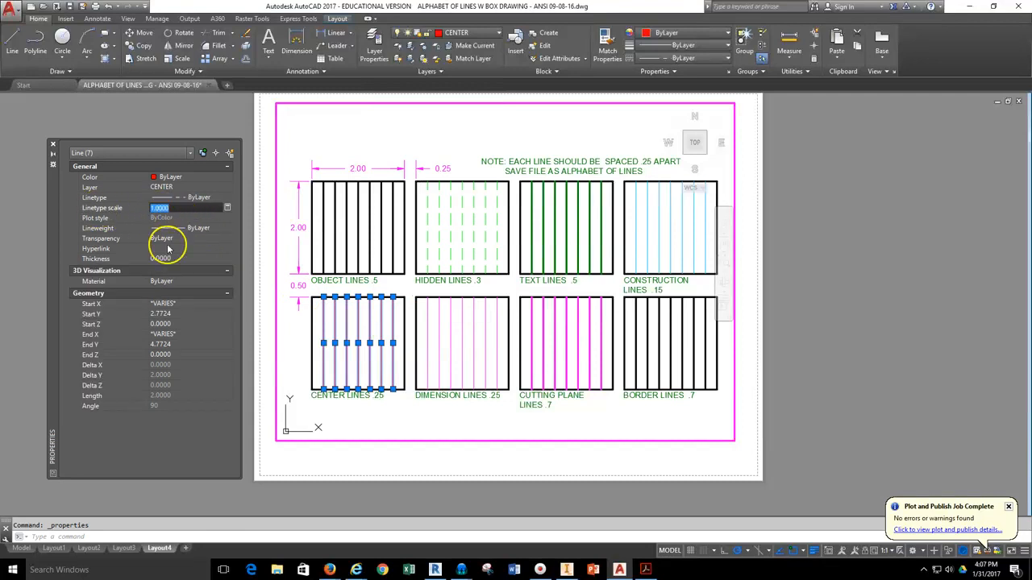
left_click(145, 208)
type(".999")
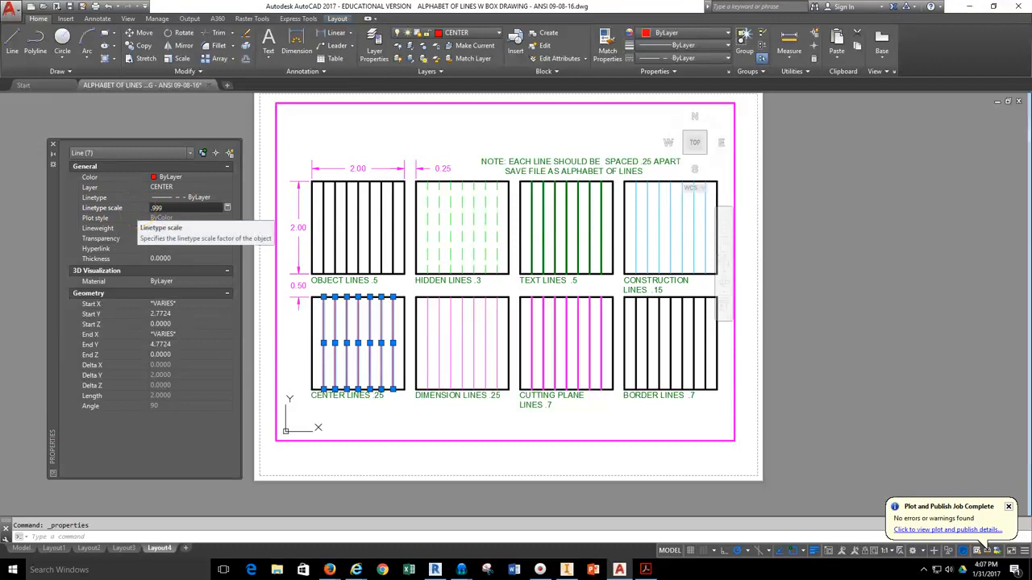
key("Return")
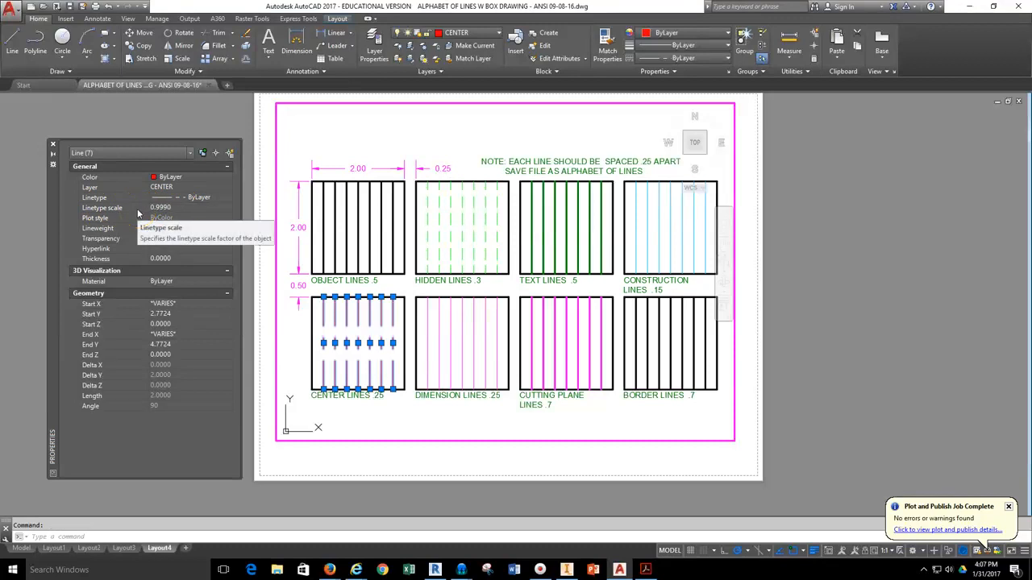
left_click(54, 145)
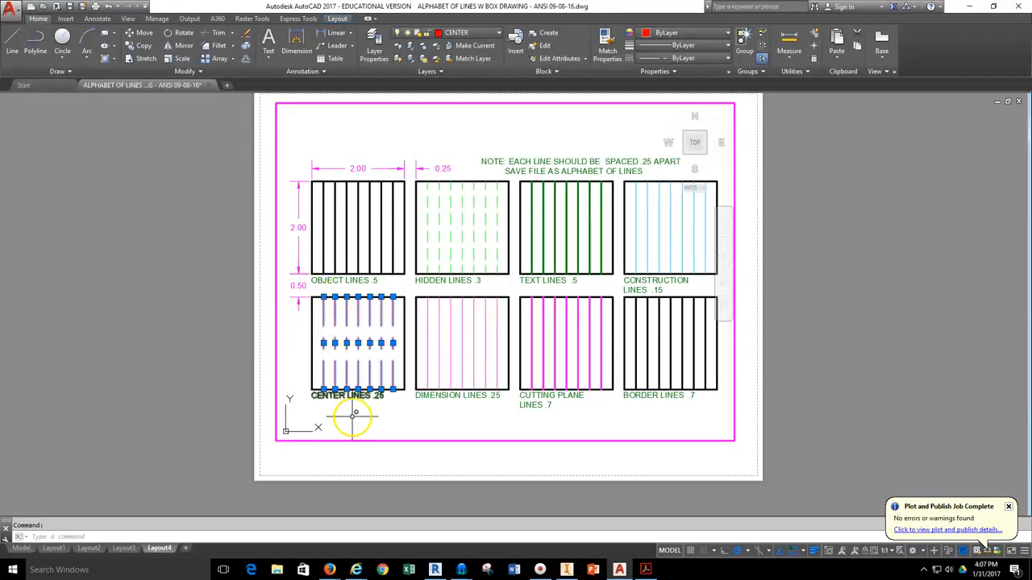
key("Escape")
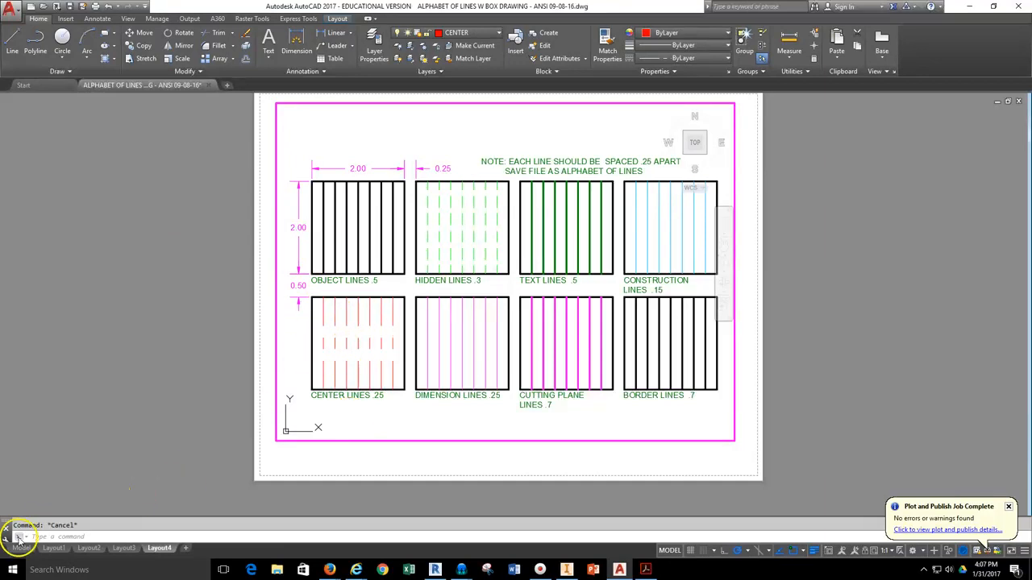
Set the linetype scale of the seven lines in the Cutting Plane Lines box to .5
left_click(608, 343)
left_click(527, 369)
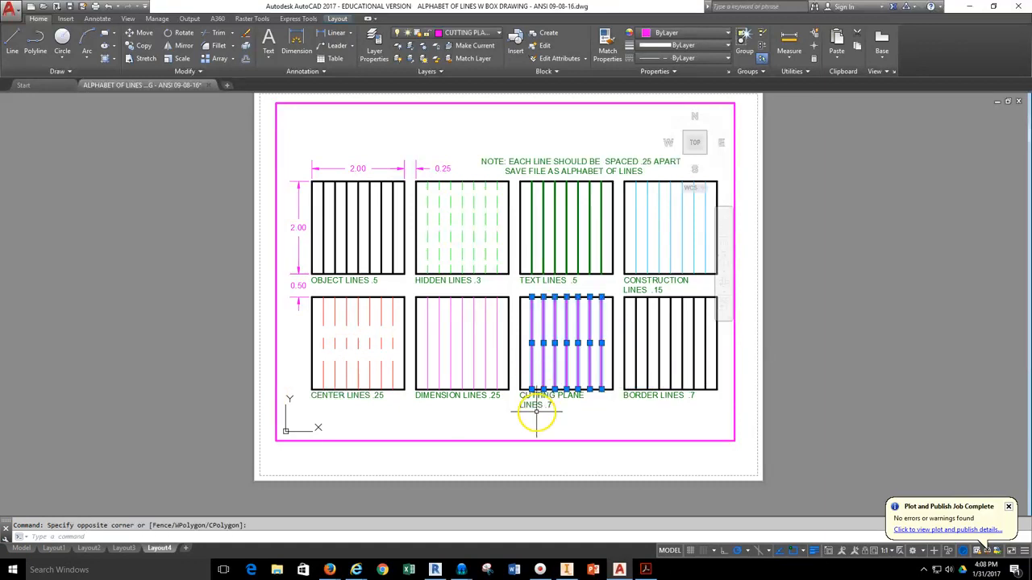
right_click(546, 342)
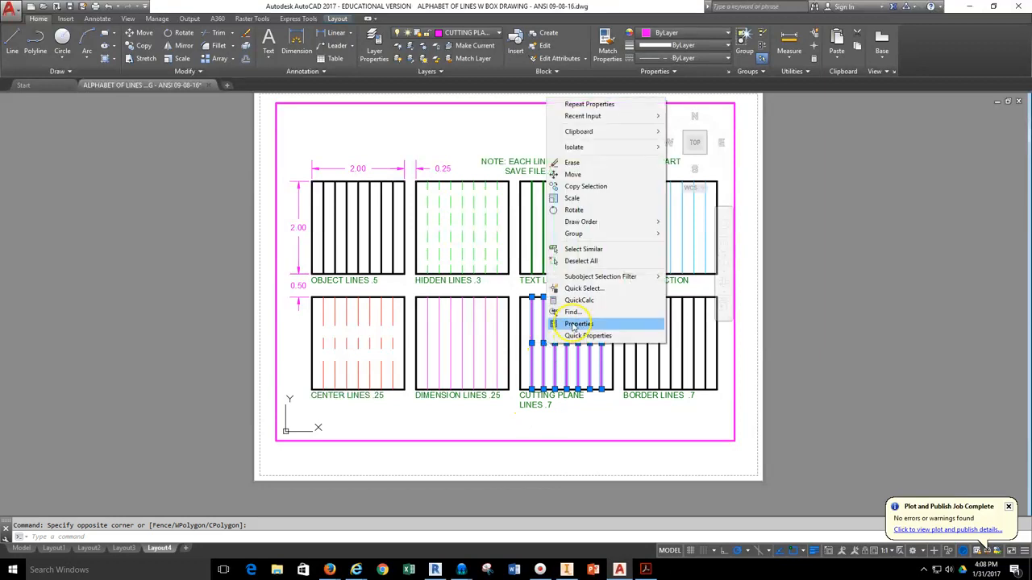
left_click(577, 324)
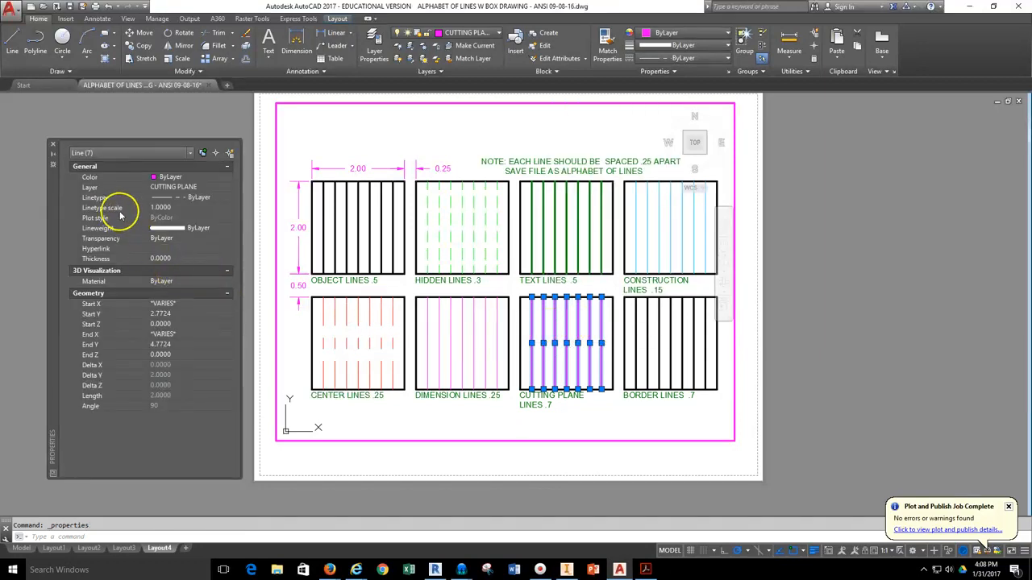
left_click(159, 208)
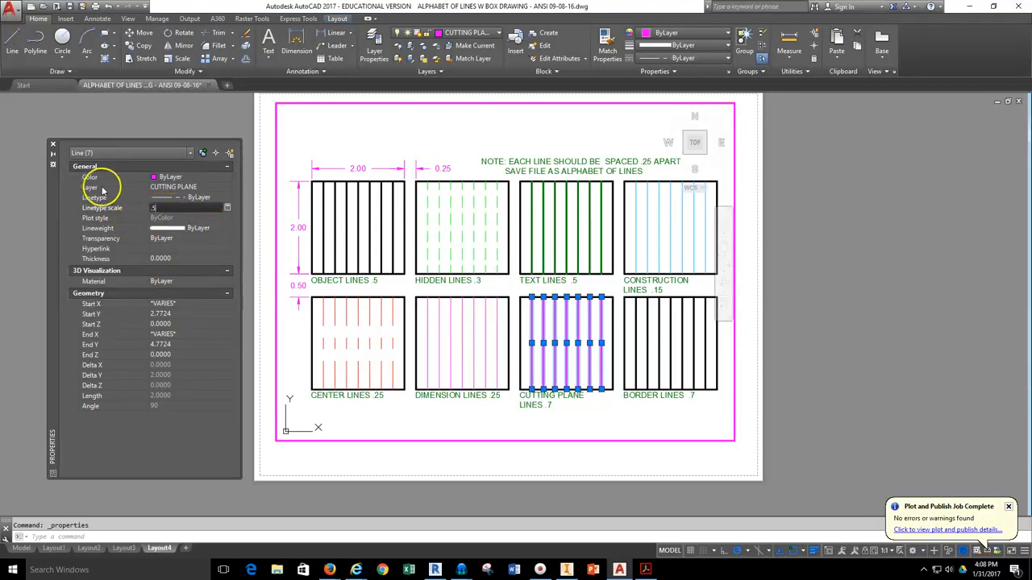
left_click(153, 219)
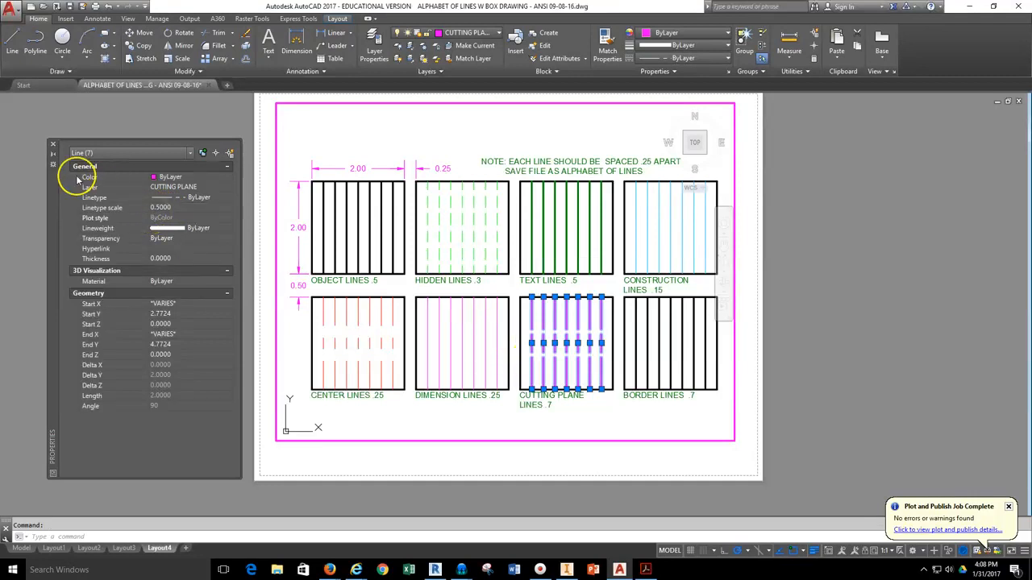
left_click(55, 148)
key("Escape")
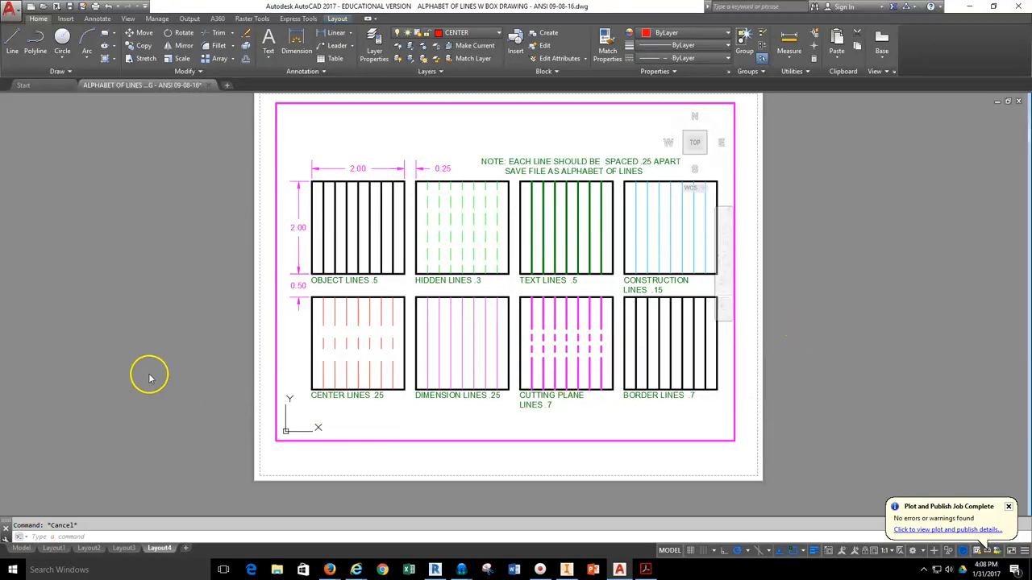
In model space, draw a vertical line about 2.84 long on the CUTTING PLANE layer, to the right of the Border Lines box
left_click(18, 549)
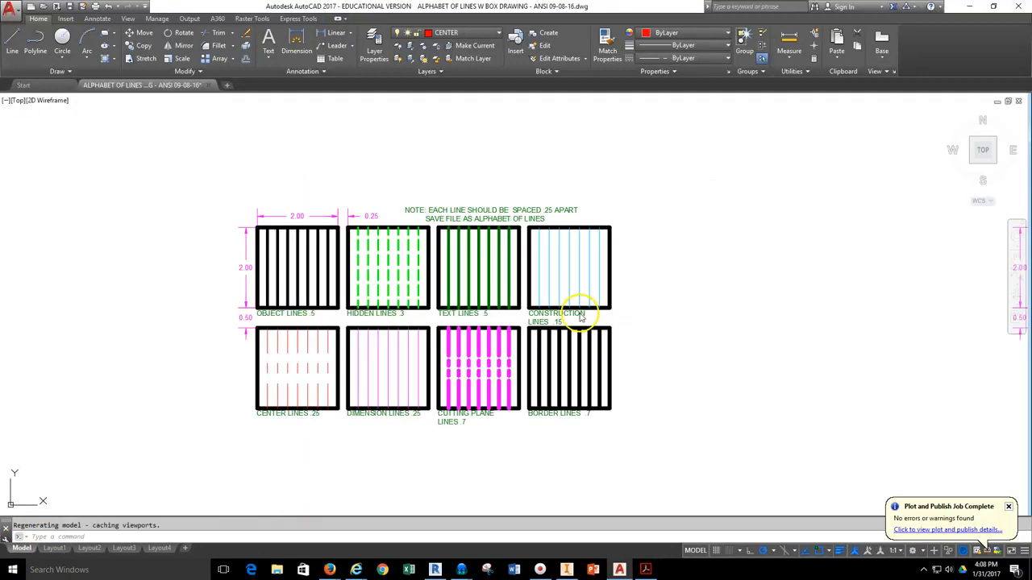
left_click(457, 37)
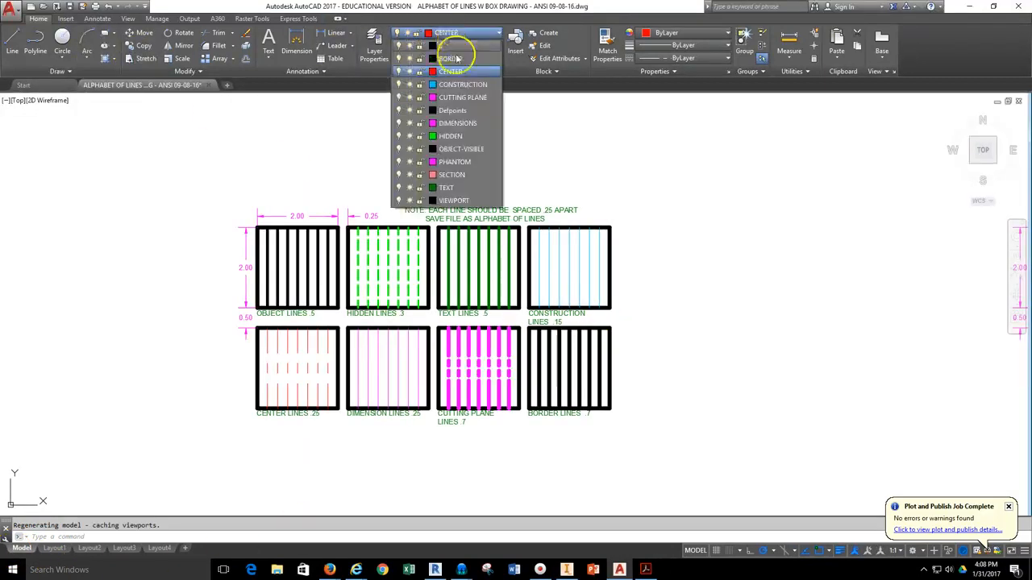
left_click(459, 101)
left_click(12, 42)
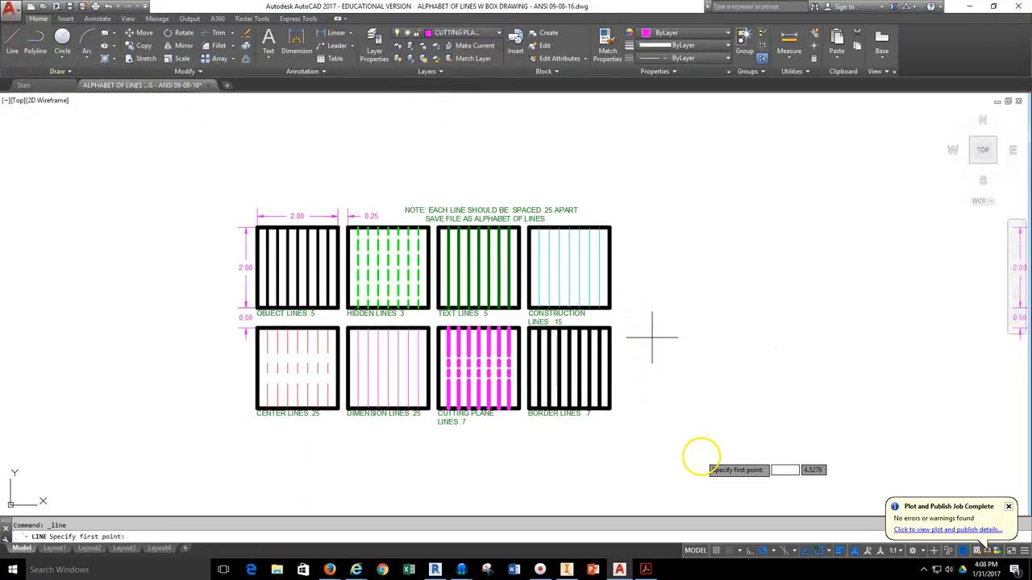
left_click(644, 411)
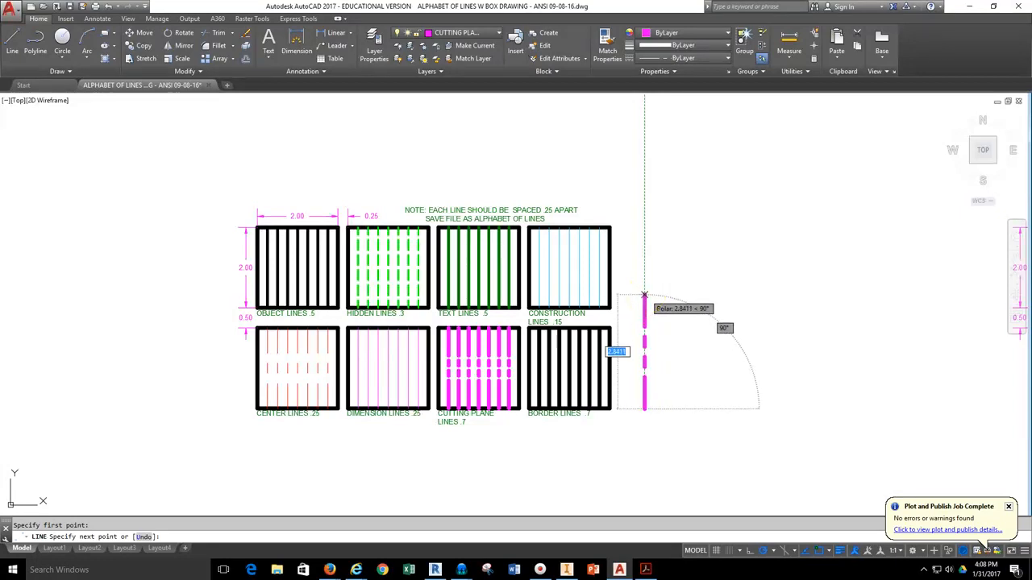
left_click(644, 294)
key("Escape")
scroll(653, 347, "up", 2)
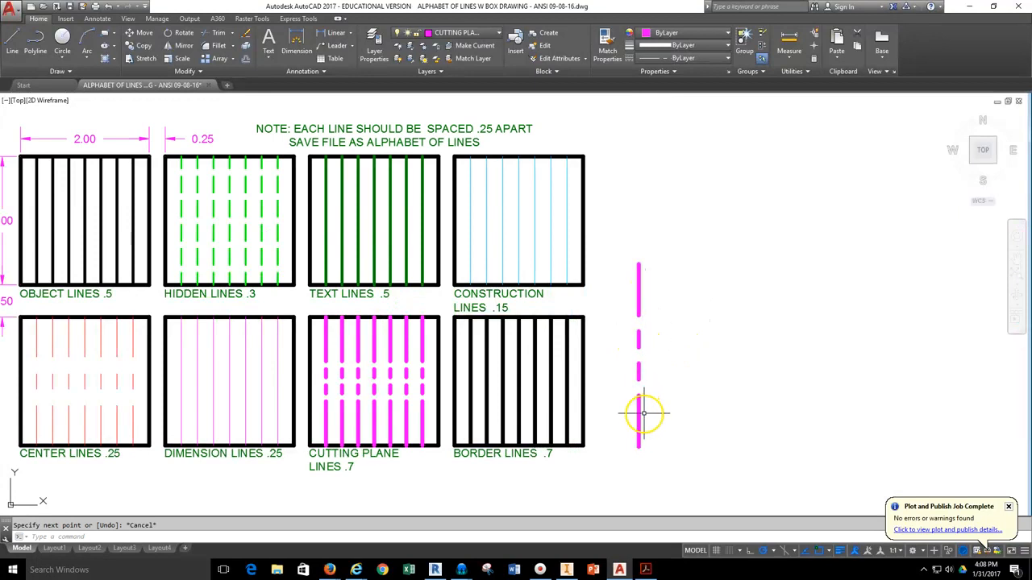
scroll(639, 330, "down", 3)
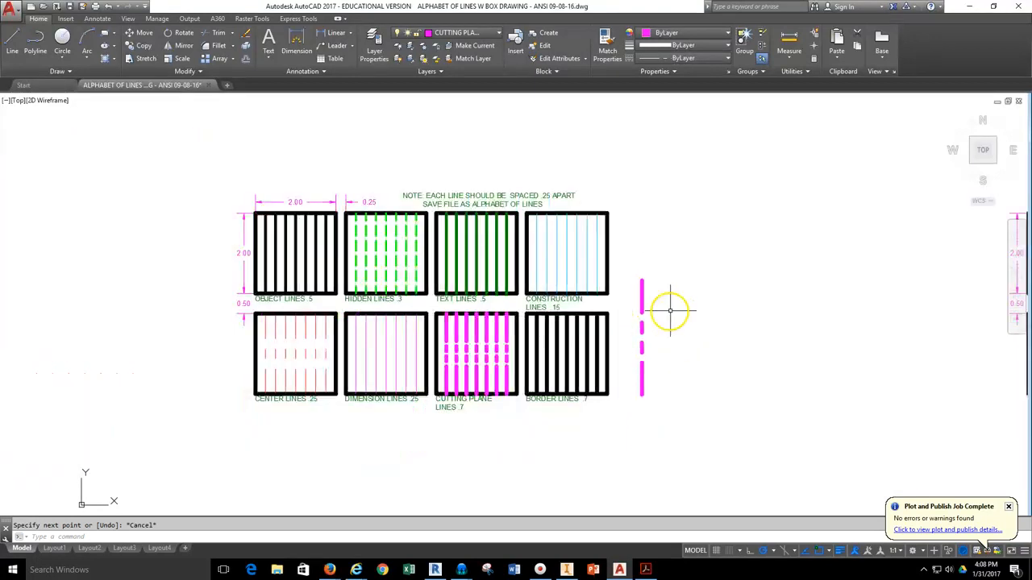
Draw a second vertical cutting plane line, 2 units long, to the right of the first one
left_click(13, 41)
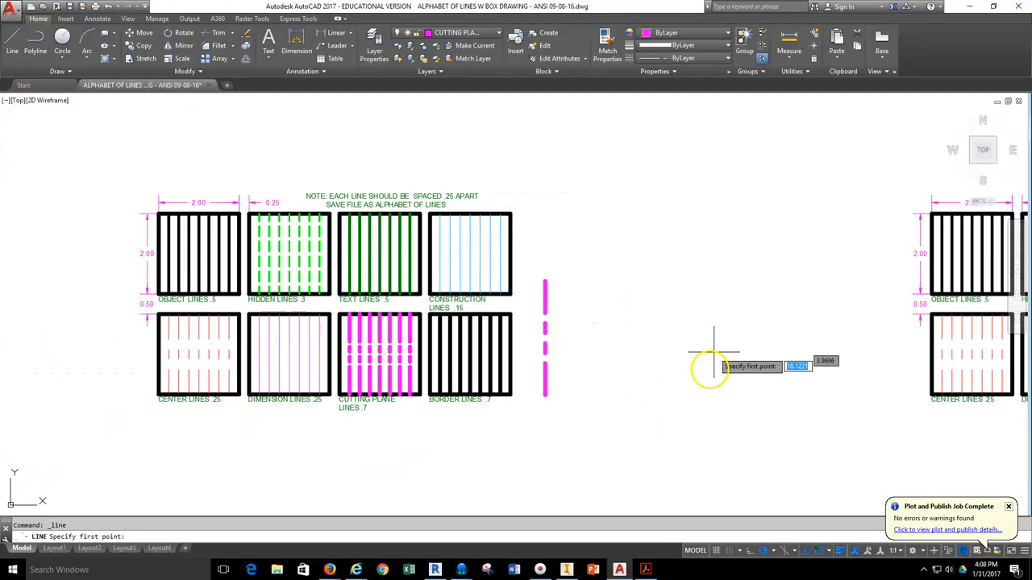
left_click(605, 395)
key("Return")
key("Escape")
Set the linetype scale of the 2-unit cutting plane line to .5
scroll(618, 329, "up", 2)
left_click(615, 350)
left_click(580, 349)
right_click(556, 243)
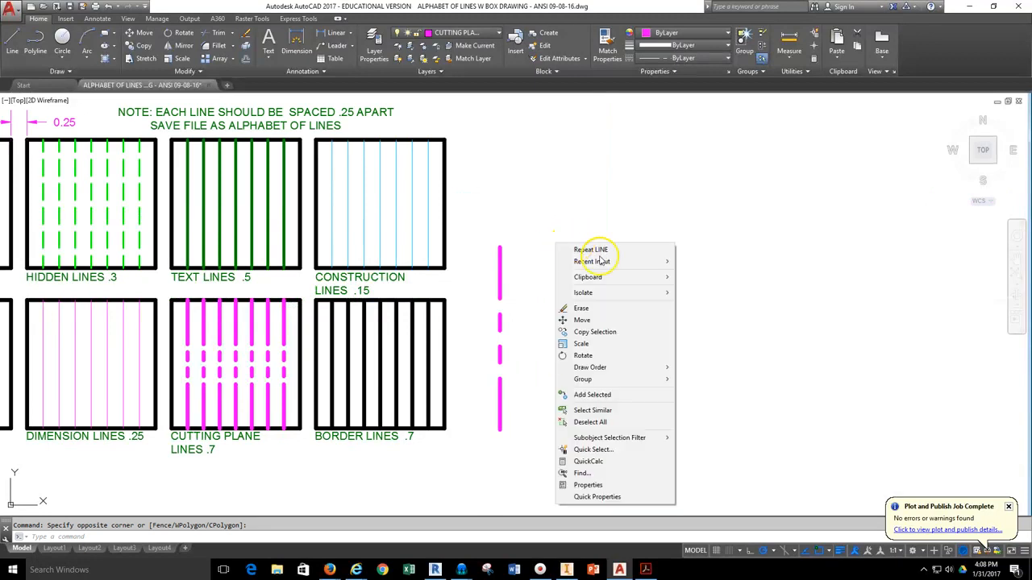
left_click(613, 485)
left_click(171, 207)
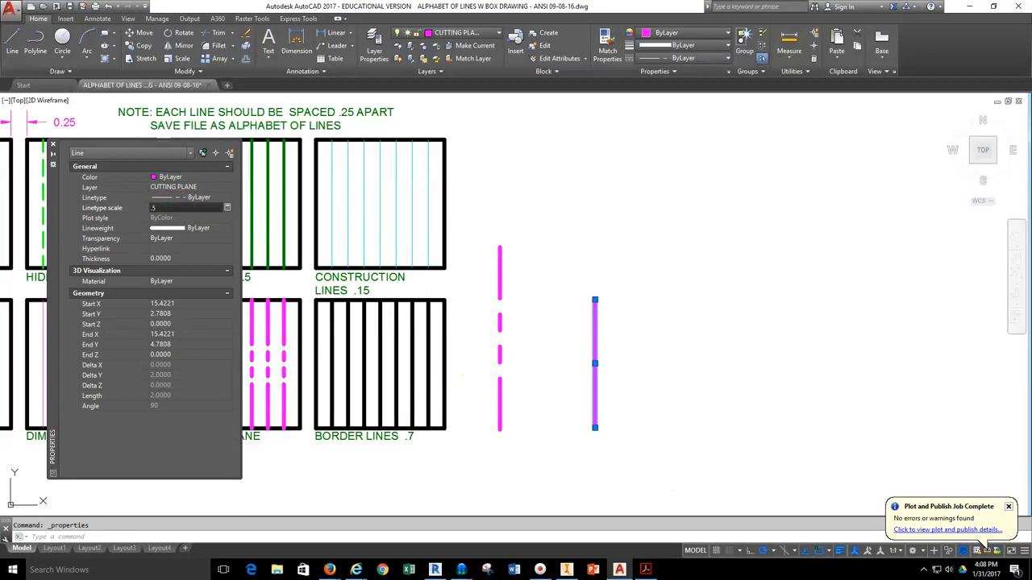
key("Escape")
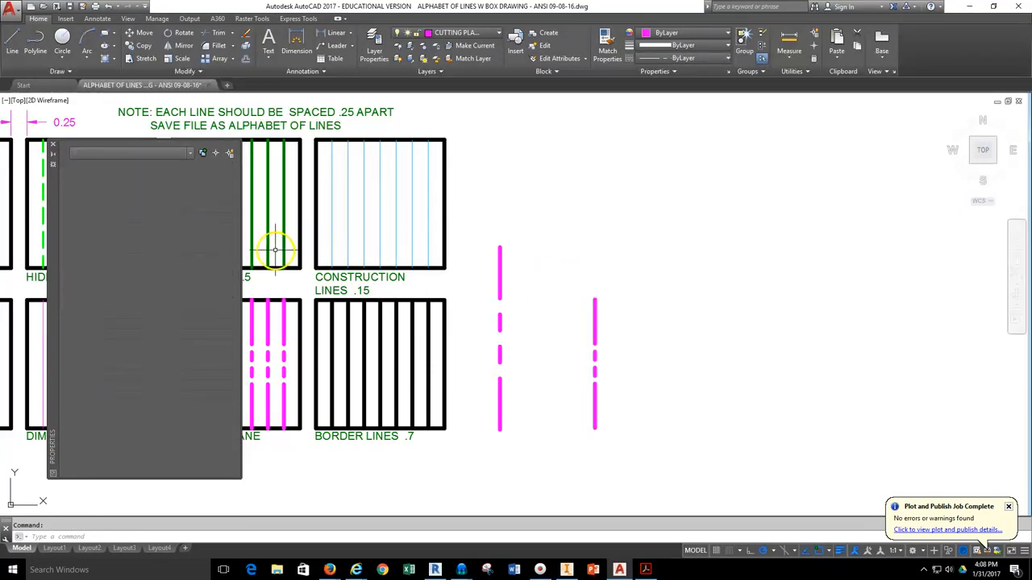
left_click(52, 144)
scroll(682, 253, "down", 2)
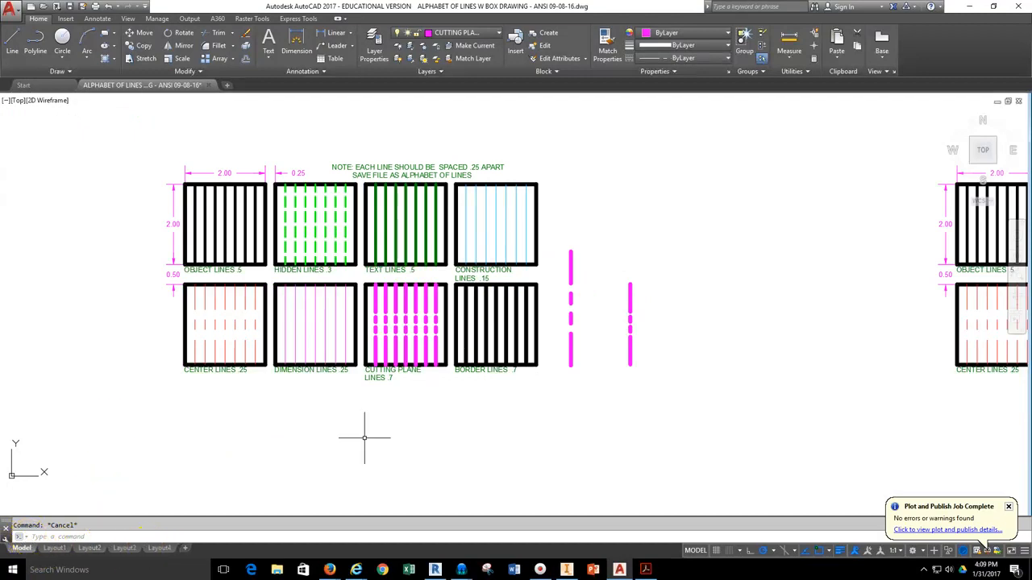
Return to Layout4, add a new layout to the drawing and open it
left_click(155, 548)
left_click(187, 549)
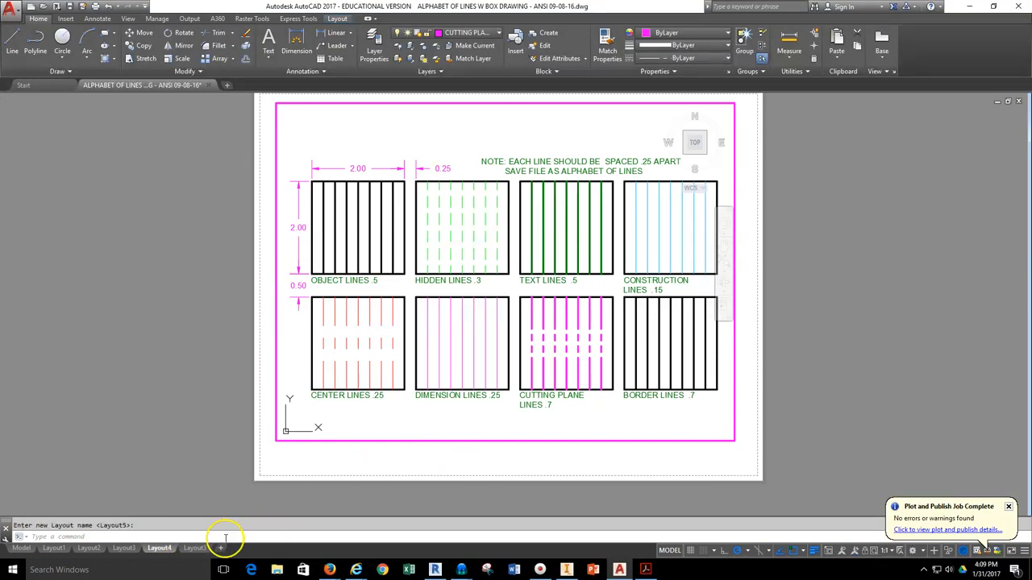
left_click(192, 549)
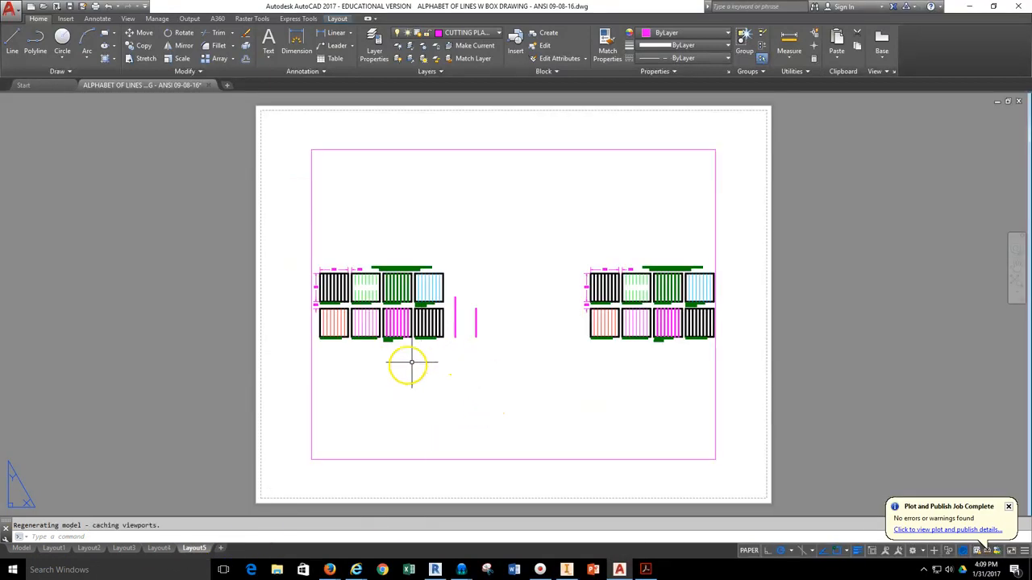
Activate the Layout5 viewport and frame the first set of alphabet-of-lines boxes inside it
left_click(409, 370)
double_click(409, 372)
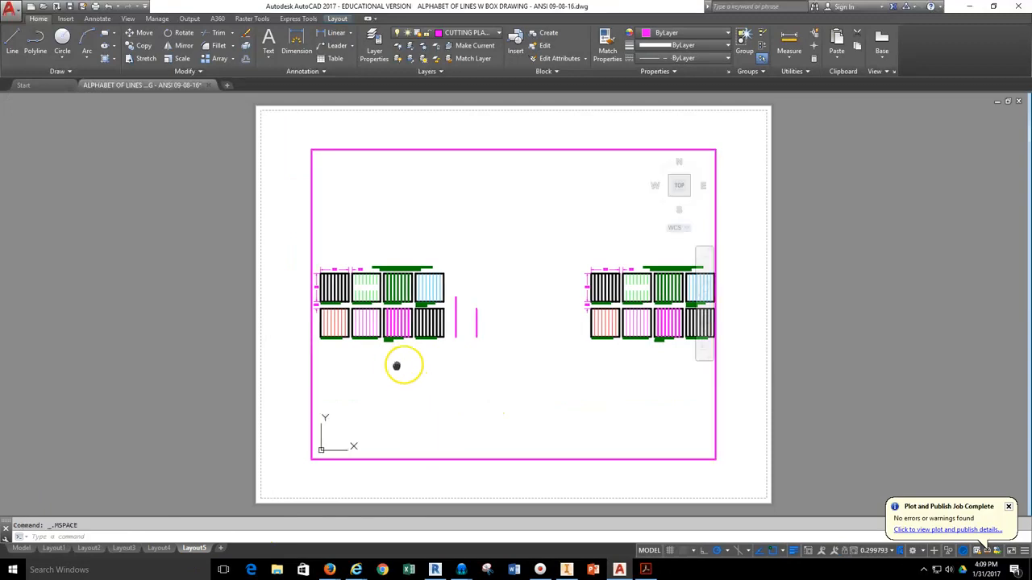
middle_click_drag(396, 366, 520, 366)
scroll(456, 311, "up", 6)
scroll(456, 311, "down", 4)
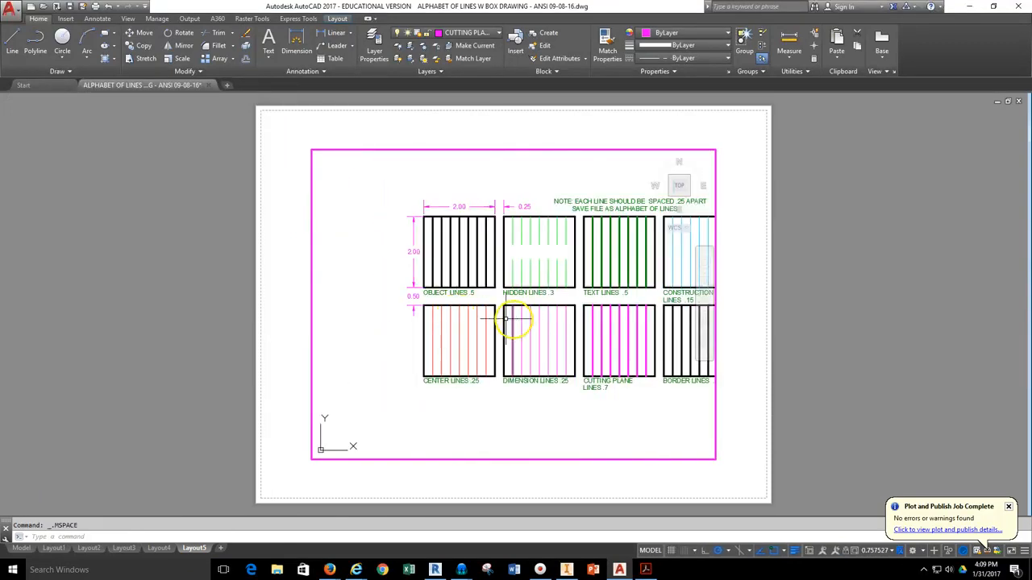
middle_click_drag(511, 323, 411, 333)
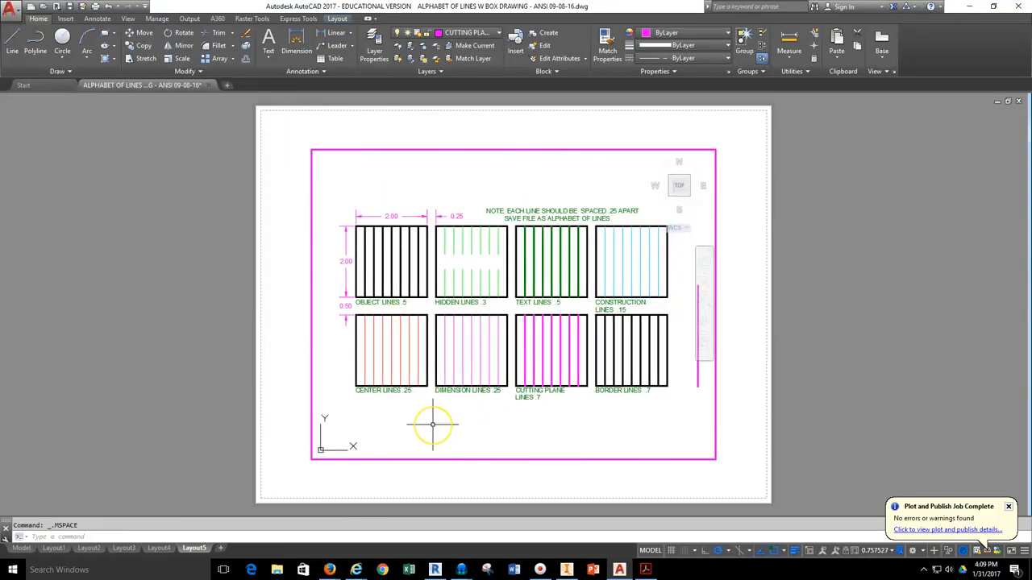
Regenerate the model inside the viewport and examine the hidden, center and cutting plane linetypes
key("Return")
scroll(414, 352, "up", 4)
scroll(392, 346, "down", 6)
scroll(420, 346, "down", 1)
middle_click_drag(532, 351, 335, 352)
scroll(487, 334, "up", 3)
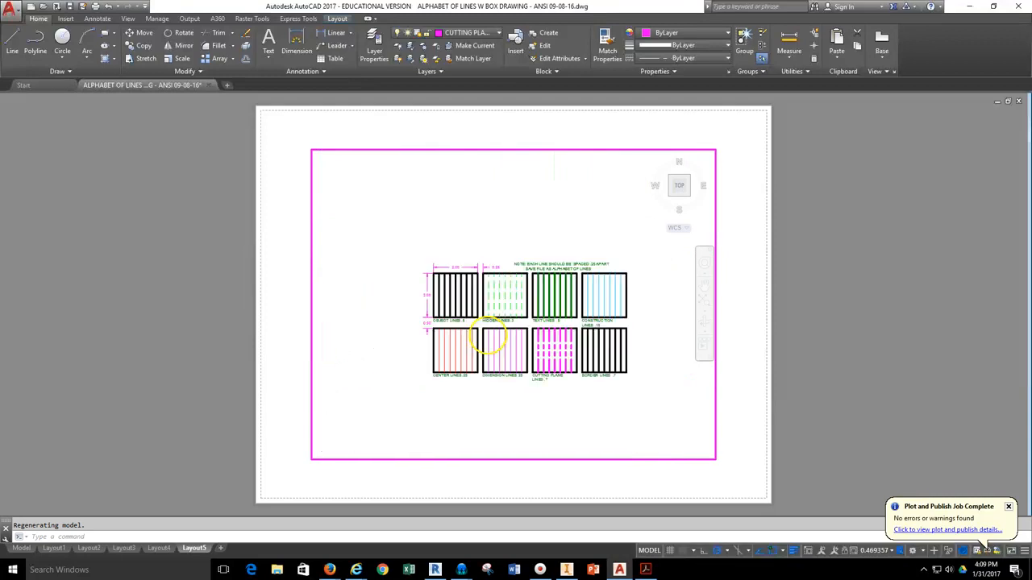
scroll(511, 333, "down", 1)
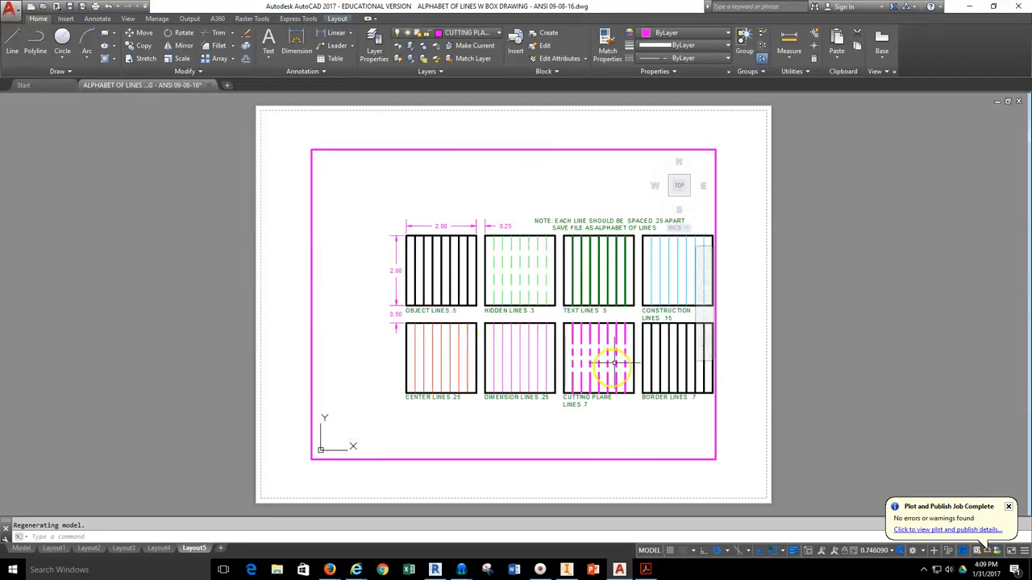
scroll(587, 362, "up", 2)
scroll(588, 362, "down", 2)
scroll(420, 371, "up", 1)
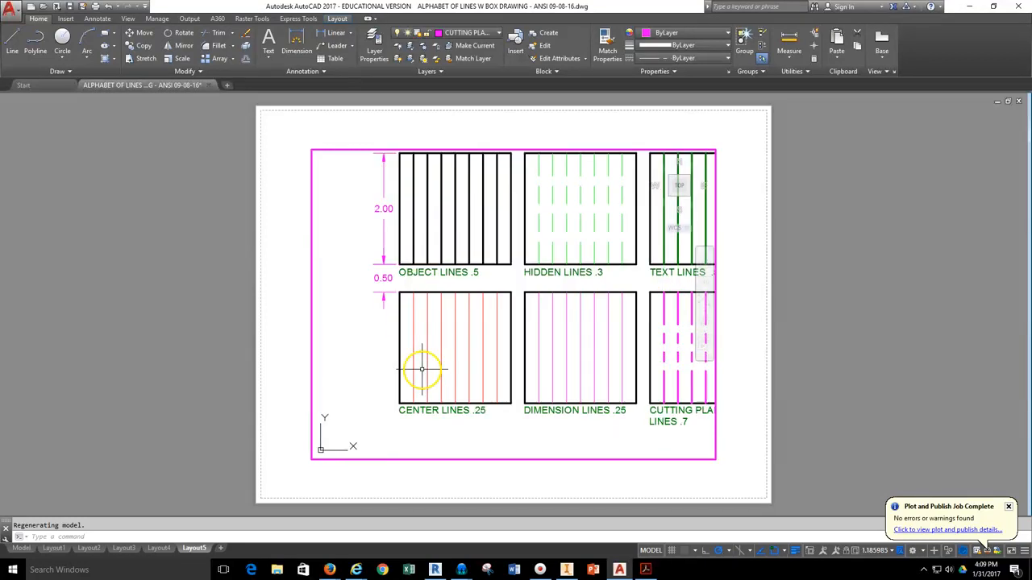
Try re-entering the linetype scale of the seven lines in the Center Lines box, and close their properties
scroll(420, 335, "up", 1)
left_click(443, 323)
left_click(339, 361)
right_click(341, 355)
left_click(394, 341)
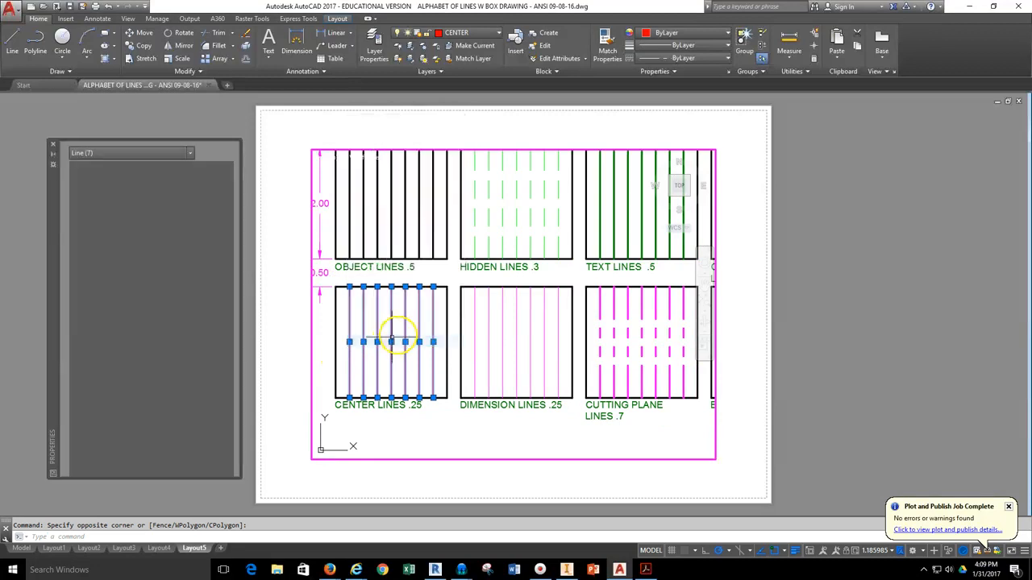
left_click(173, 208)
key("Return")
key("Escape")
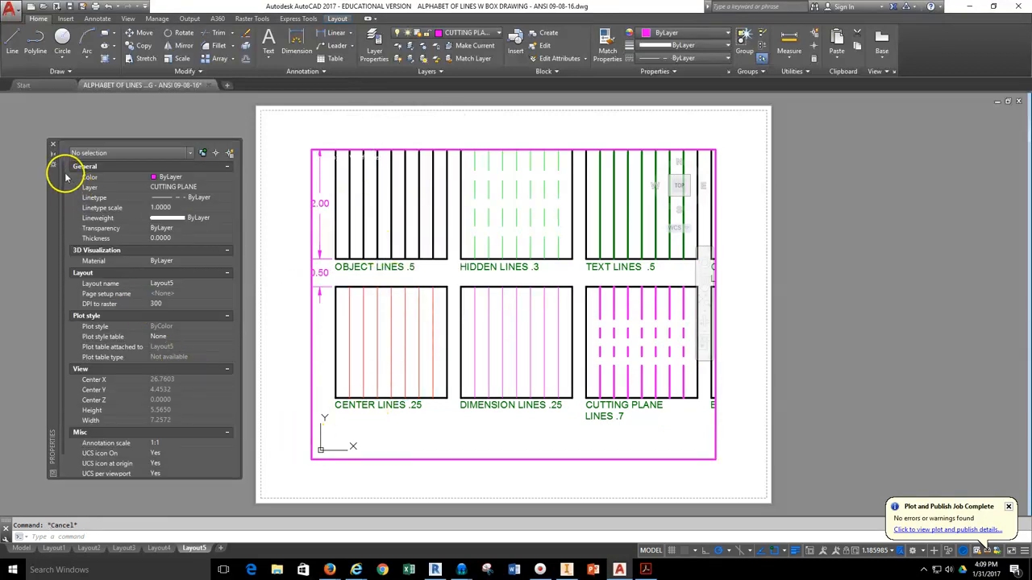
left_click(53, 146)
Set the scale of the Layout5 viewport to 1:1
left_click(493, 429)
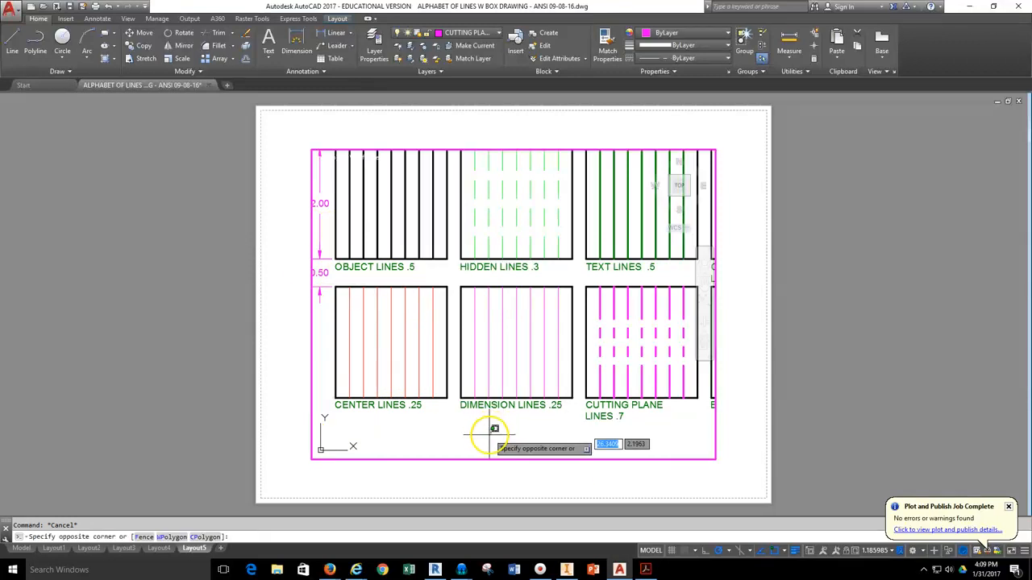
left_click(500, 438)
left_click(885, 551)
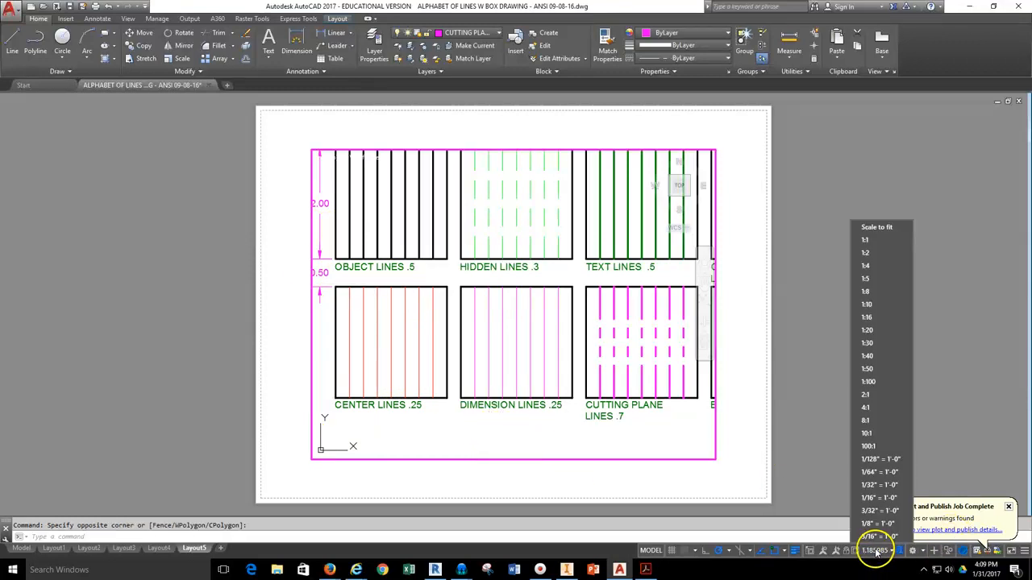
left_click(864, 226)
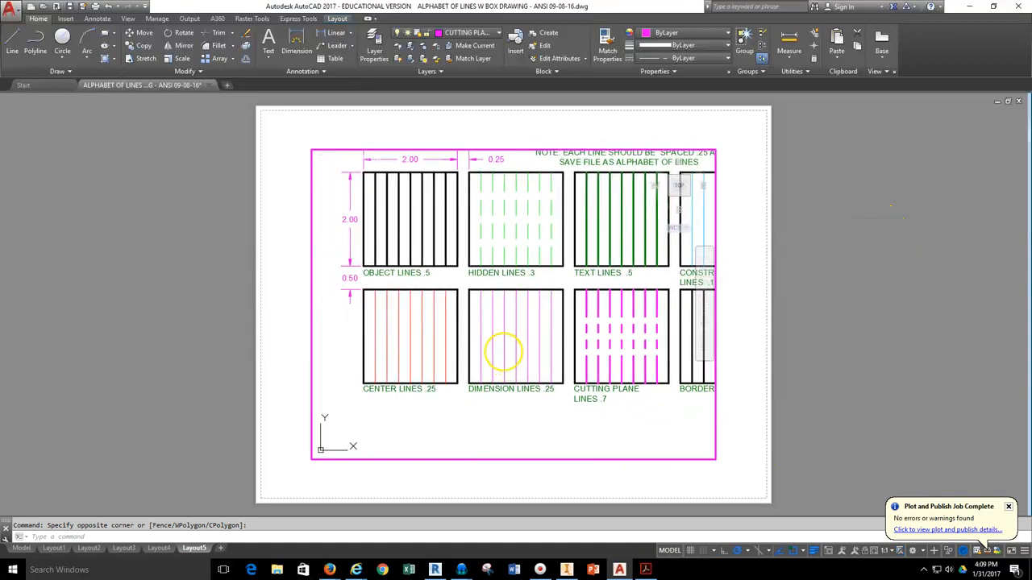
middle_click_drag(468, 409, 461, 424)
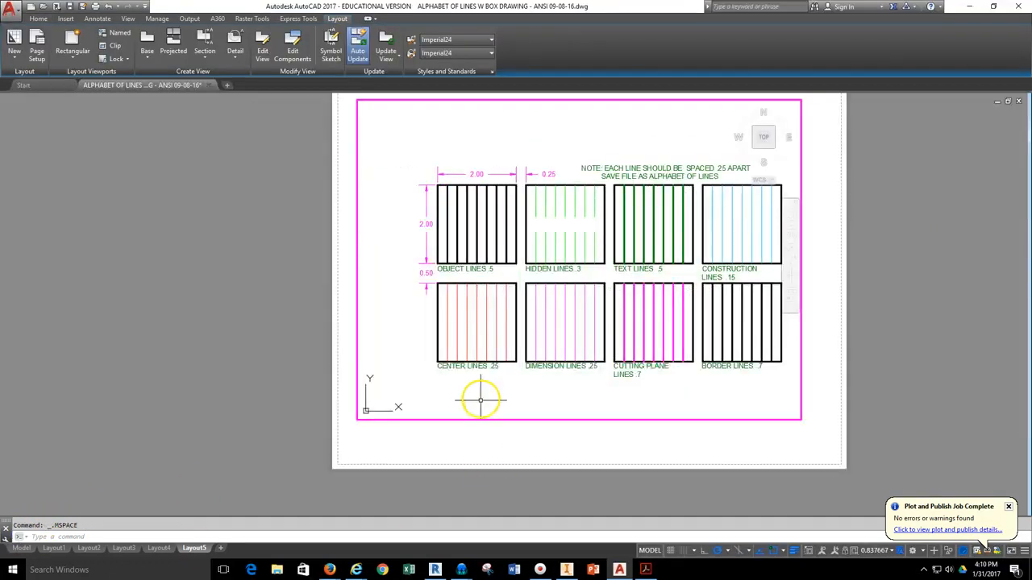
left_click(474, 394)
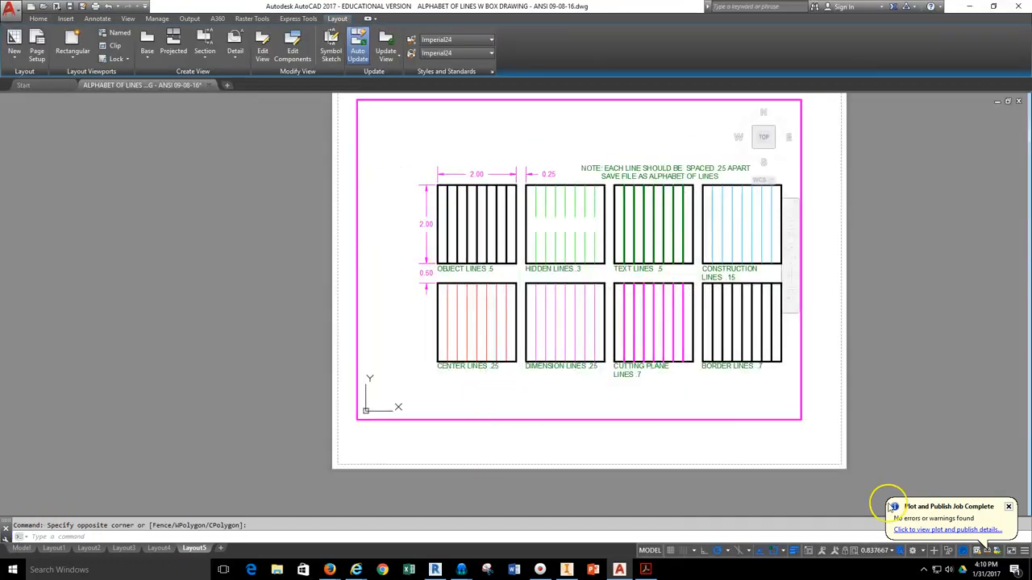
left_click(876, 551)
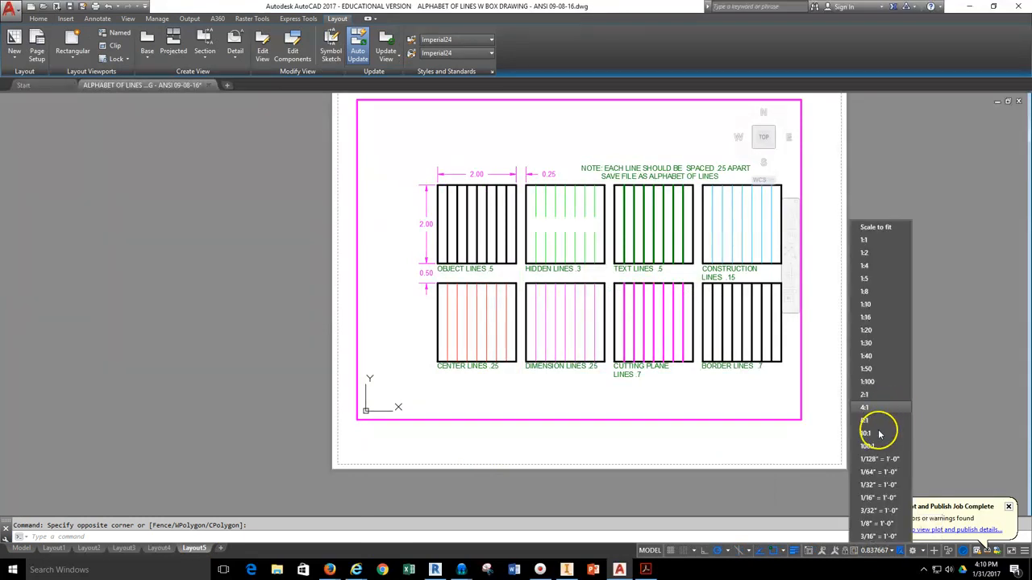
left_click(865, 245)
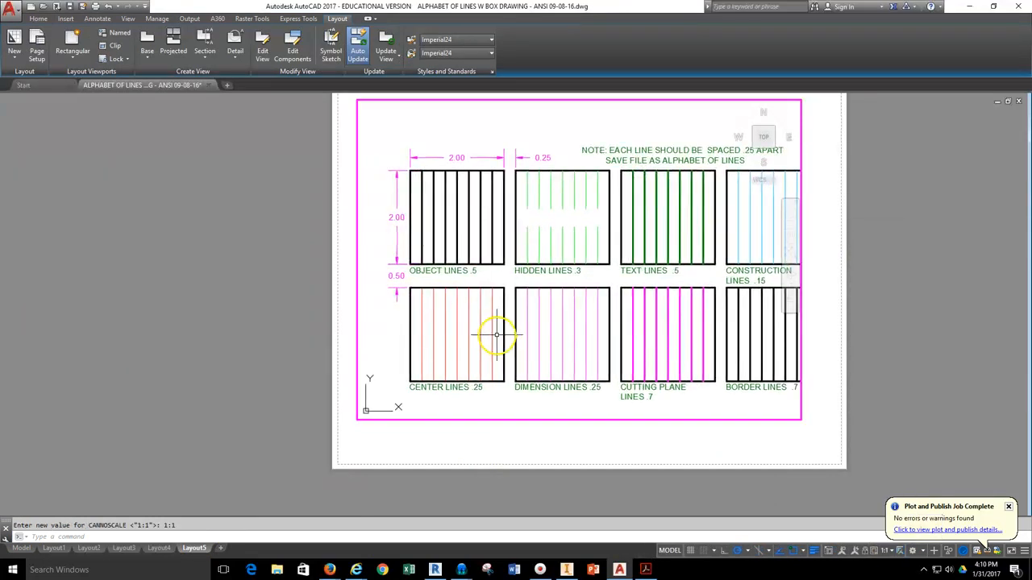
Set the linetype scale of the seven center lines to 0.9999 and return to paper space with their properties closed
left_click(414, 357)
right_click(421, 358)
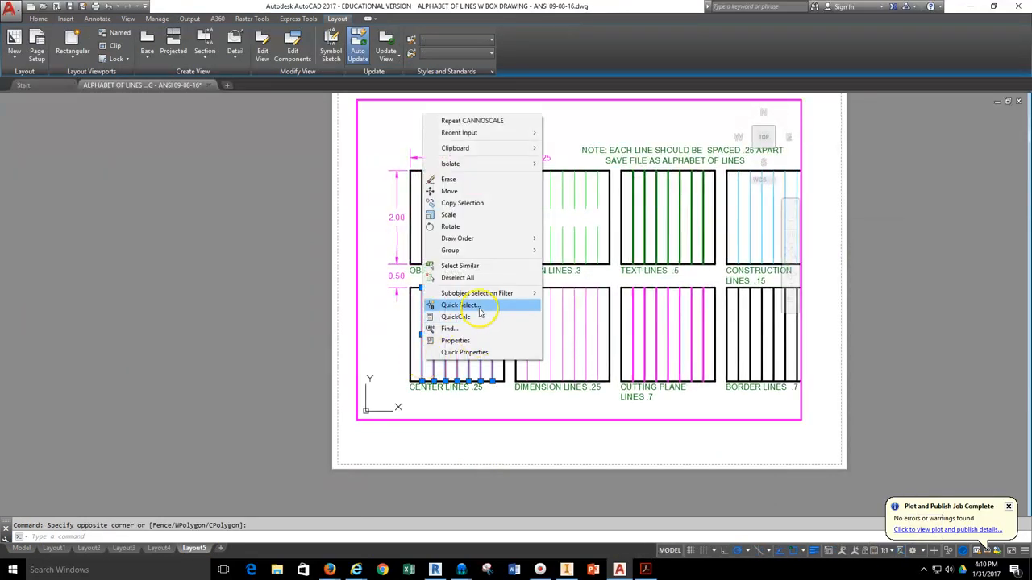
left_click(455, 340)
left_click(157, 207)
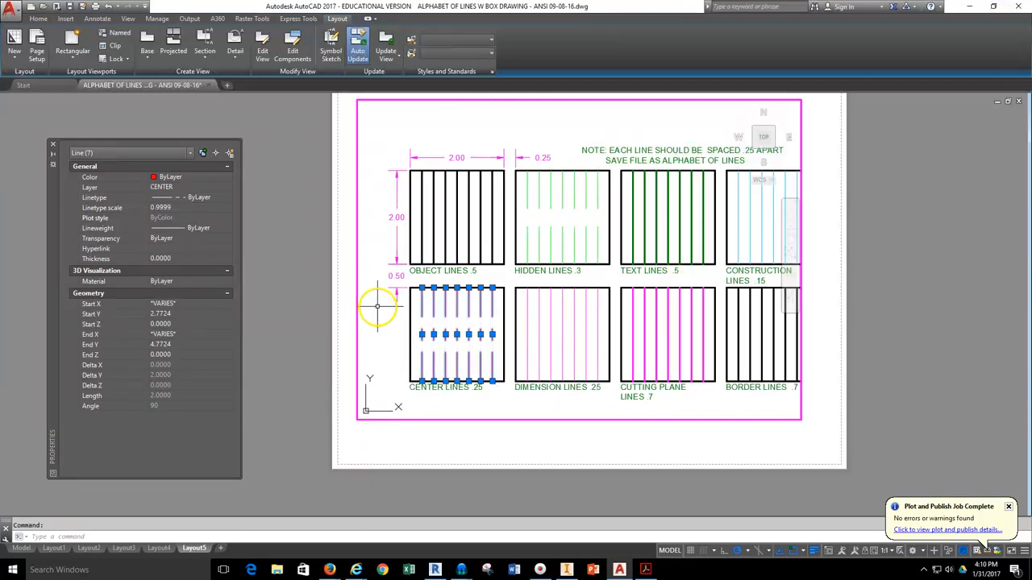
key("Escape")
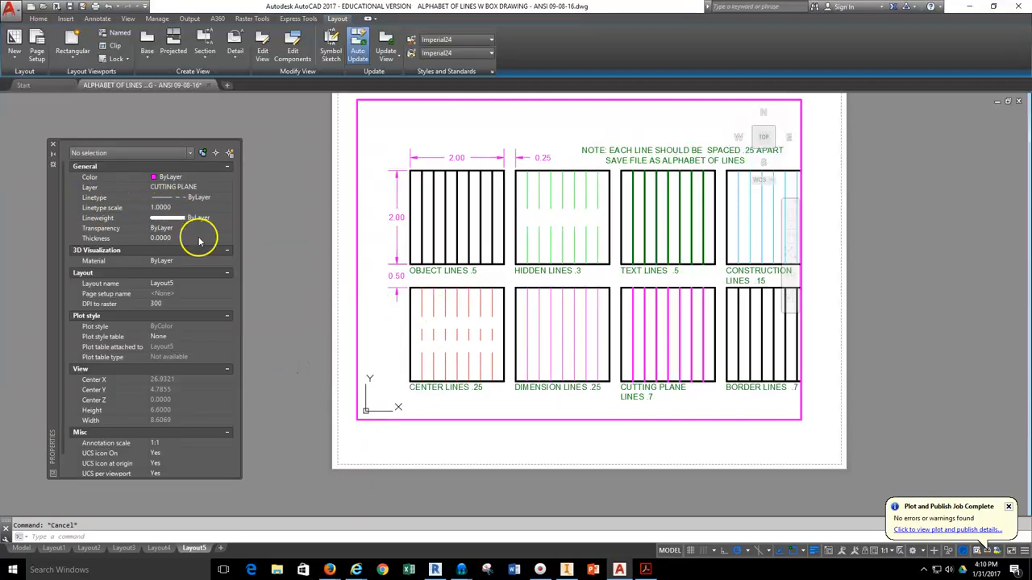
double_click(381, 446)
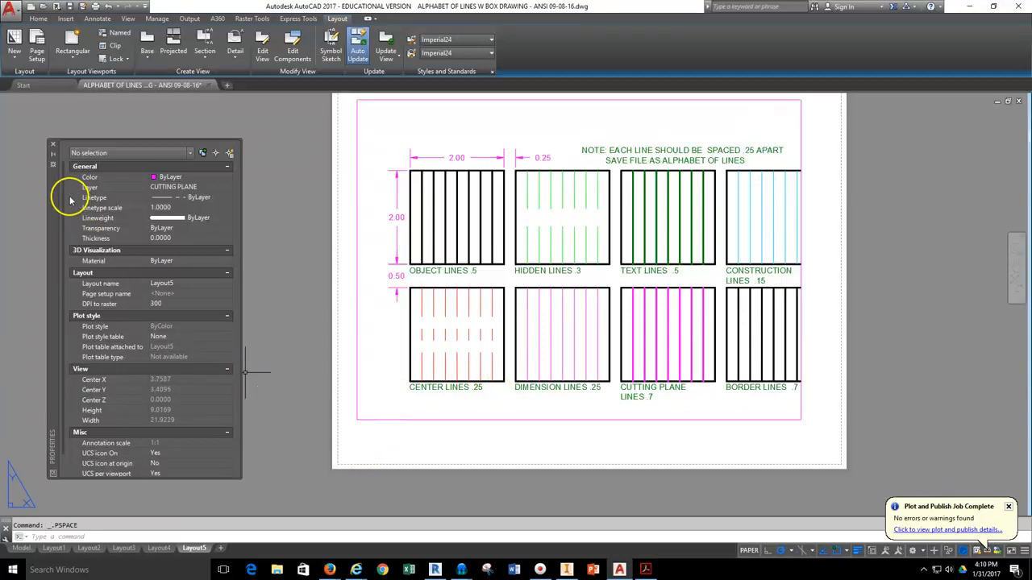
left_click(54, 146)
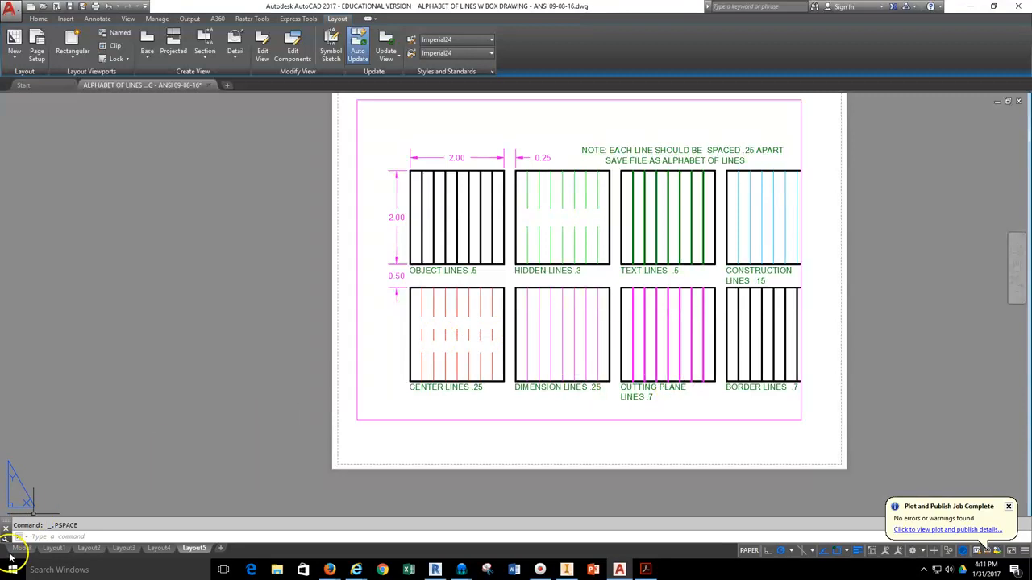
Check how the center and cutting plane linetypes display in model space and in Layout1
left_click(18, 549)
scroll(362, 345, "down", 2)
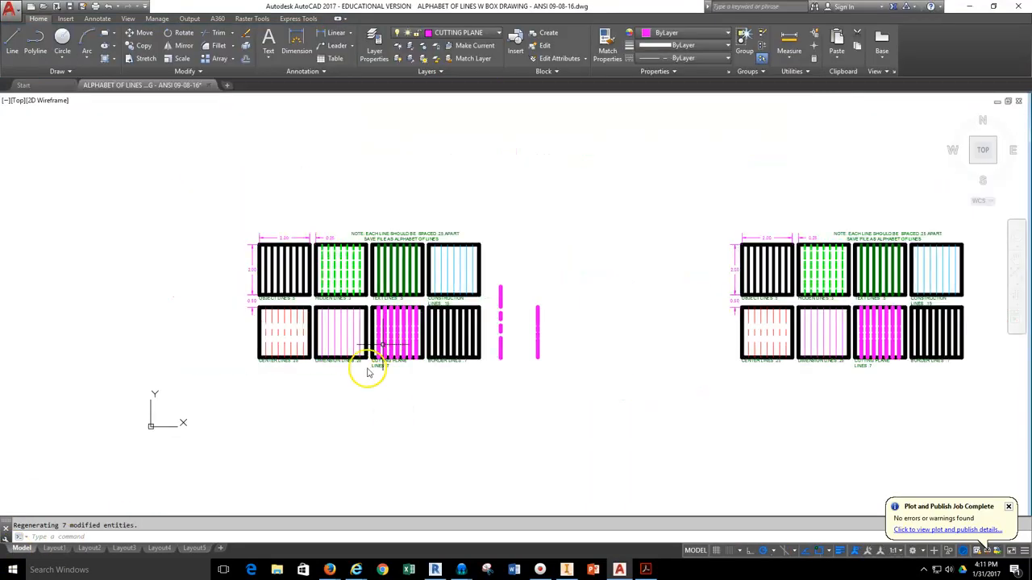
scroll(344, 344, "up", 2)
left_click(57, 549)
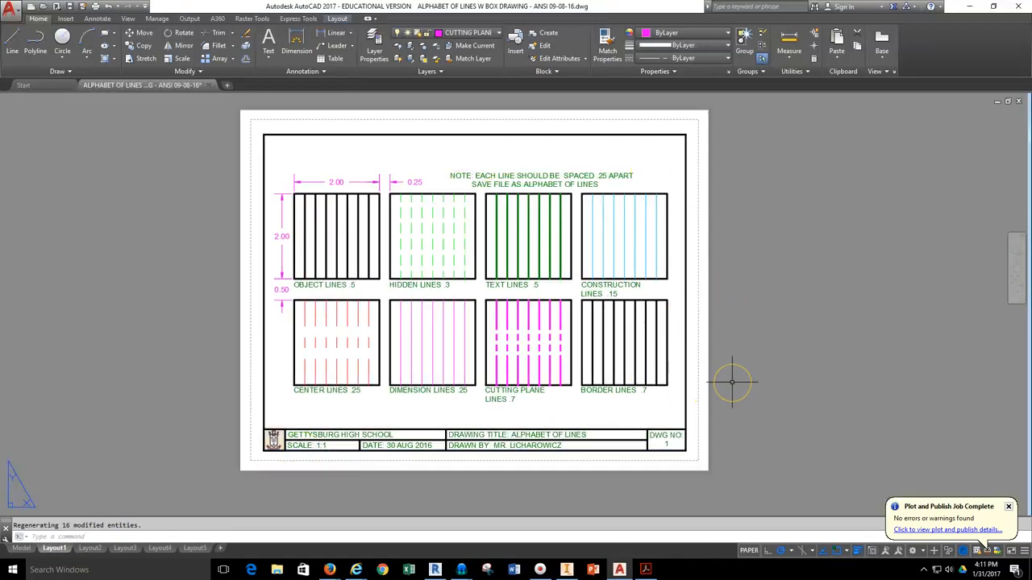
middle_click_drag(726, 365, 742, 366)
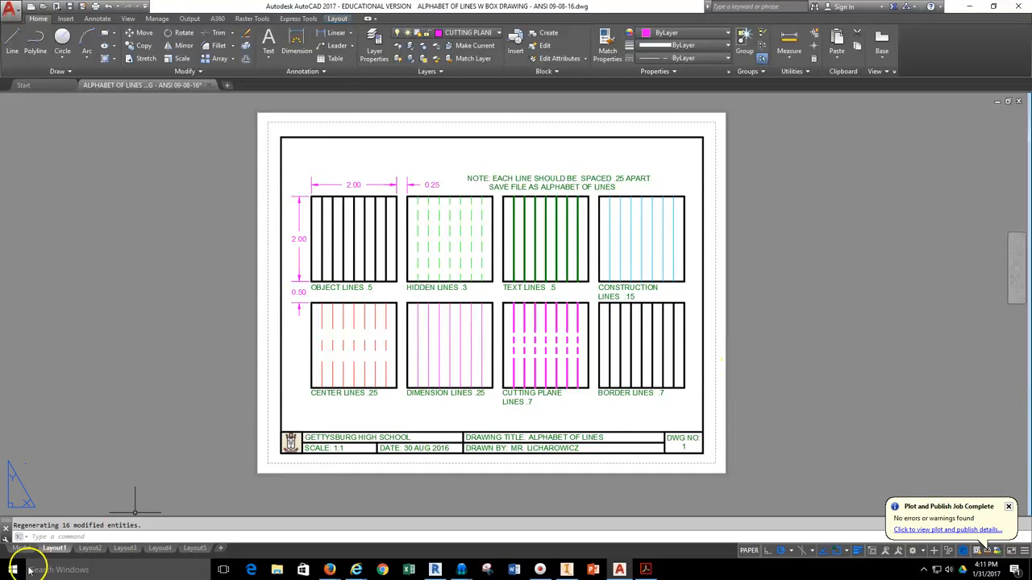